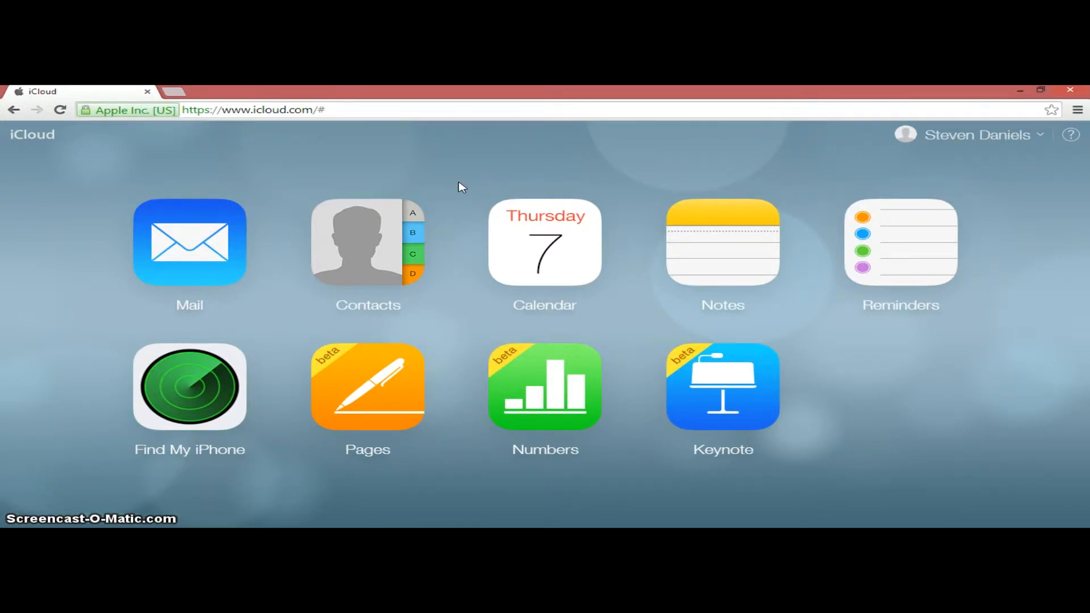
Open Contacts and create a new contact, filling in the contact's first and last name
left_click(412, 239)
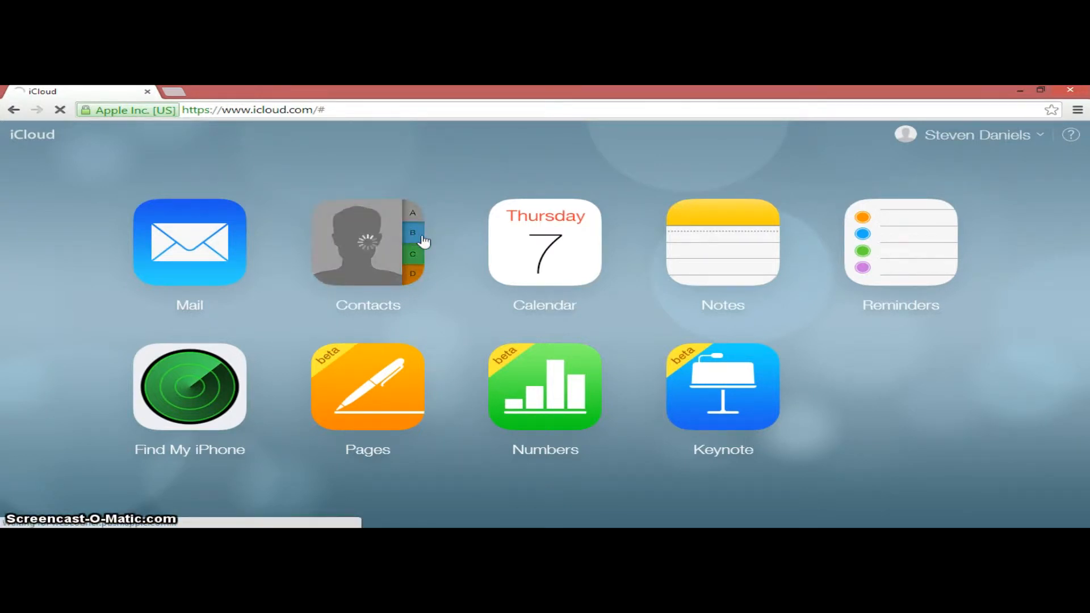
left_click(451, 249)
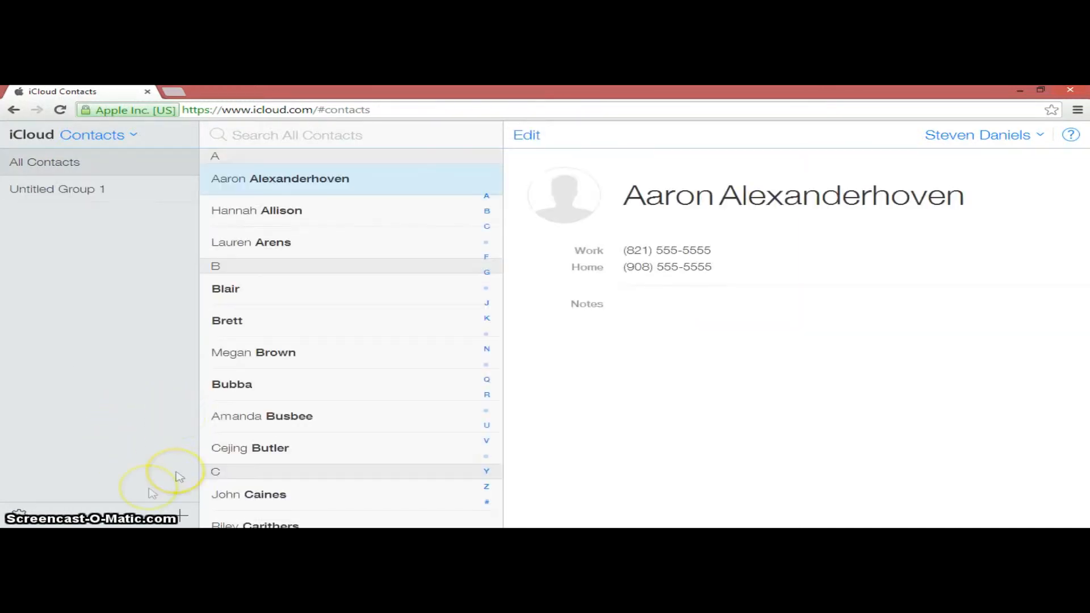
left_click(181, 515)
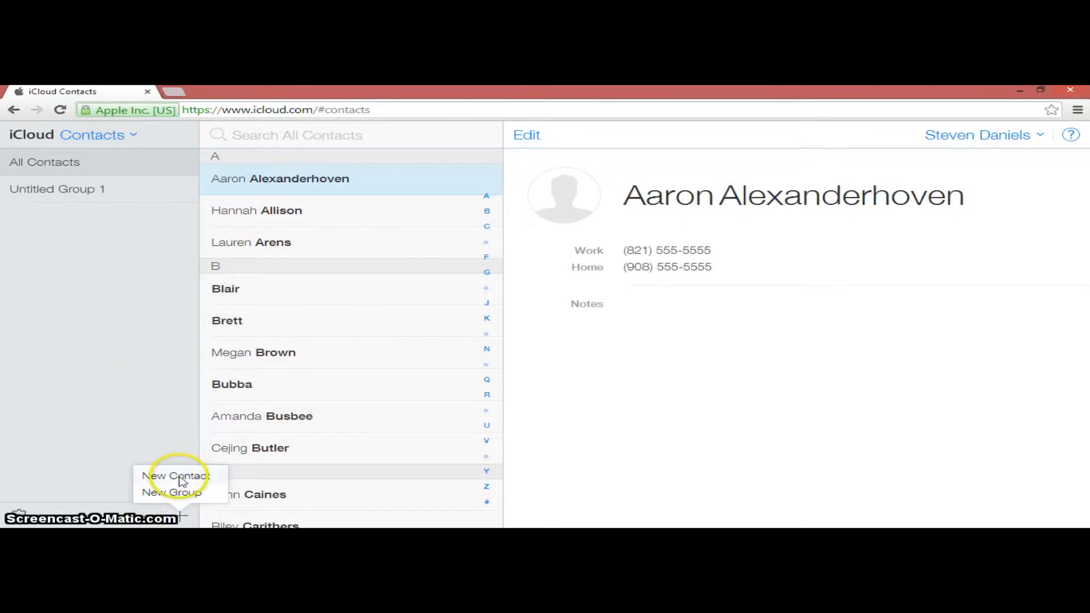
left_click(151, 475)
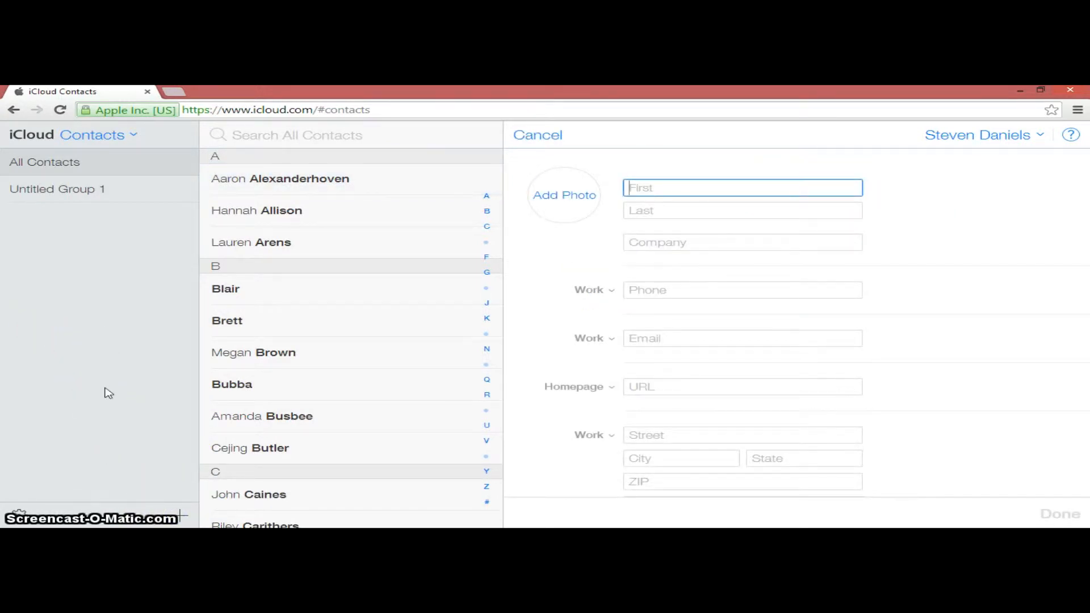
type("Alex")
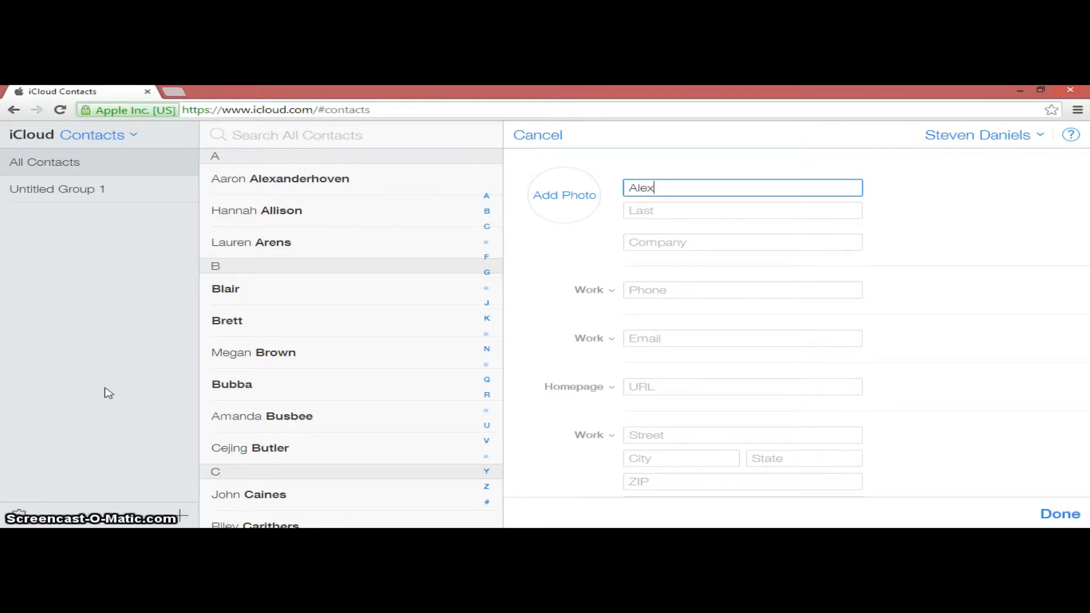
key("Tab")
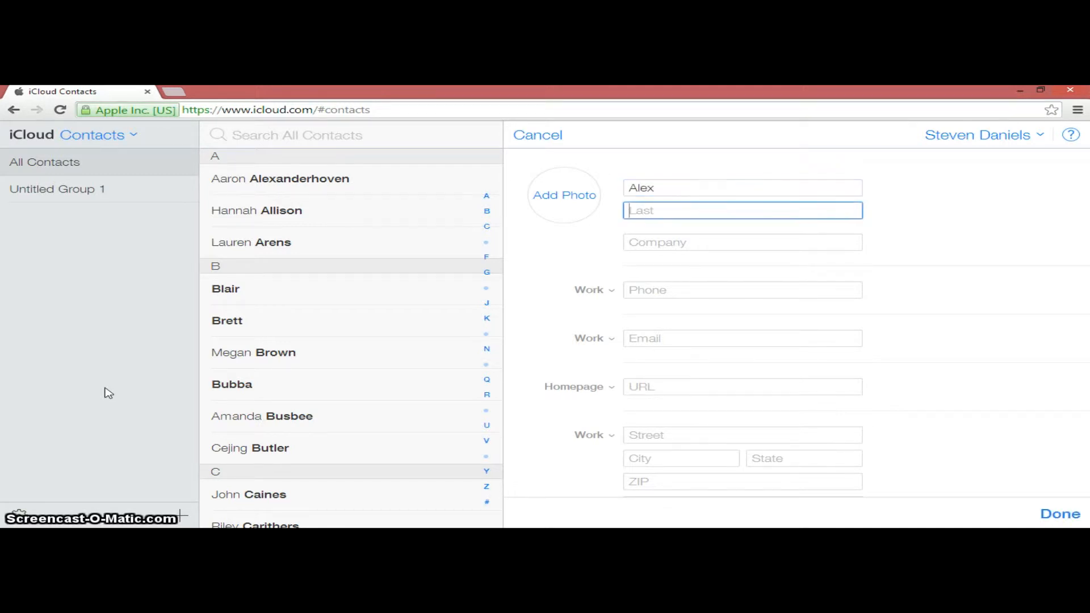
type("Alexavier")
key("Tab")
key("Tab")
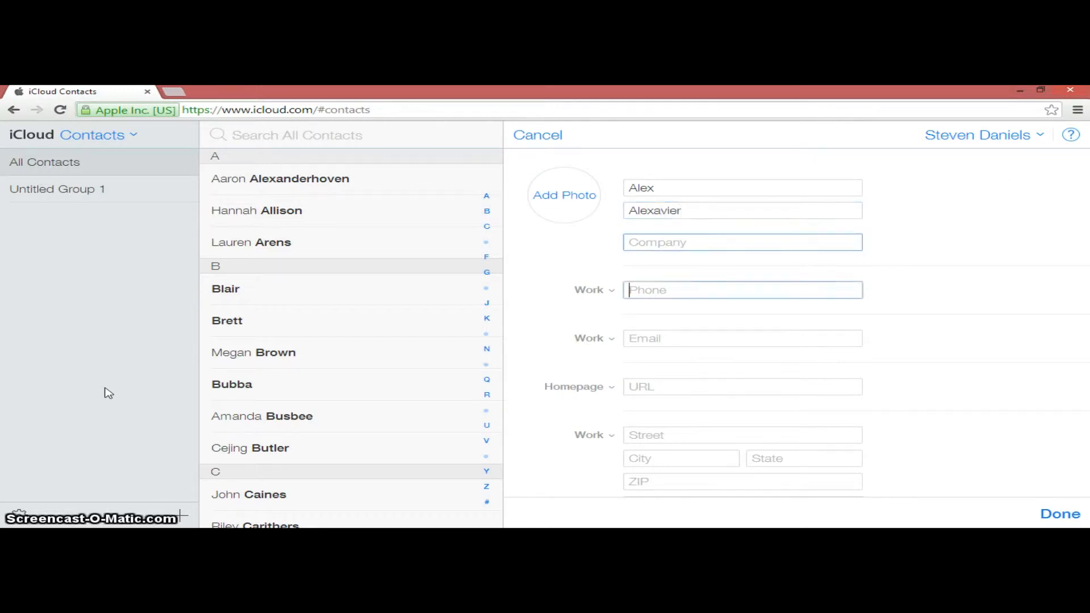
Enter the new contact's work phone number and save the contact
type("854")
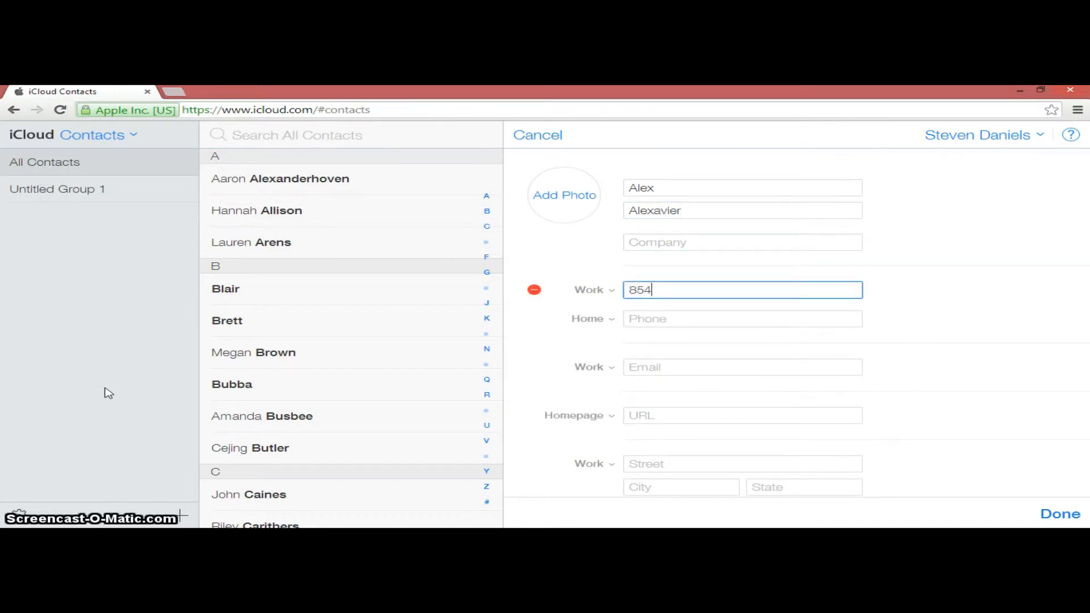
type("-555-5555")
key("Tab")
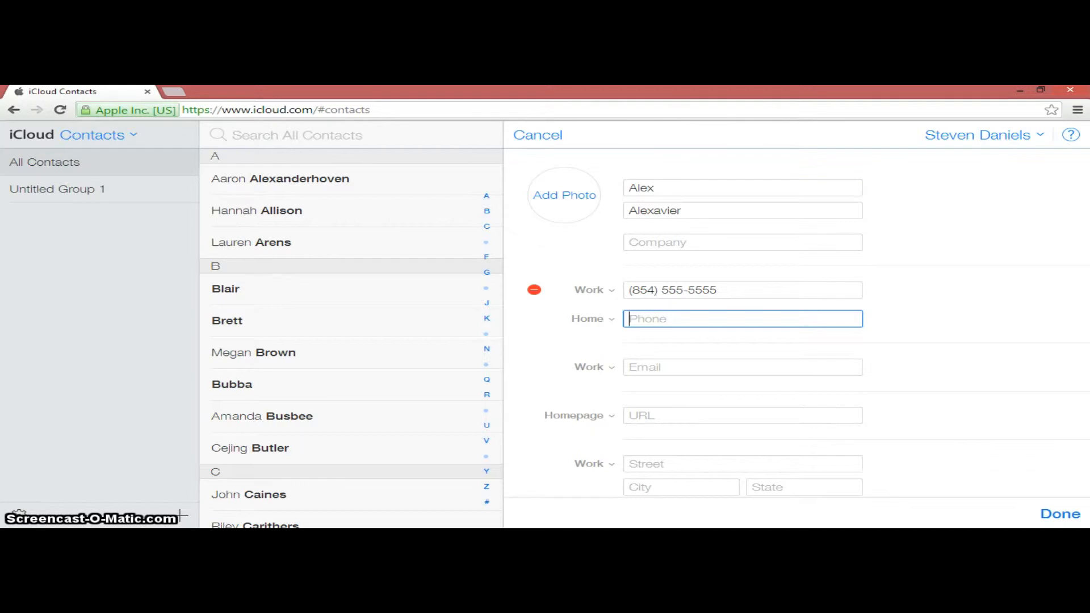
left_click(1071, 516)
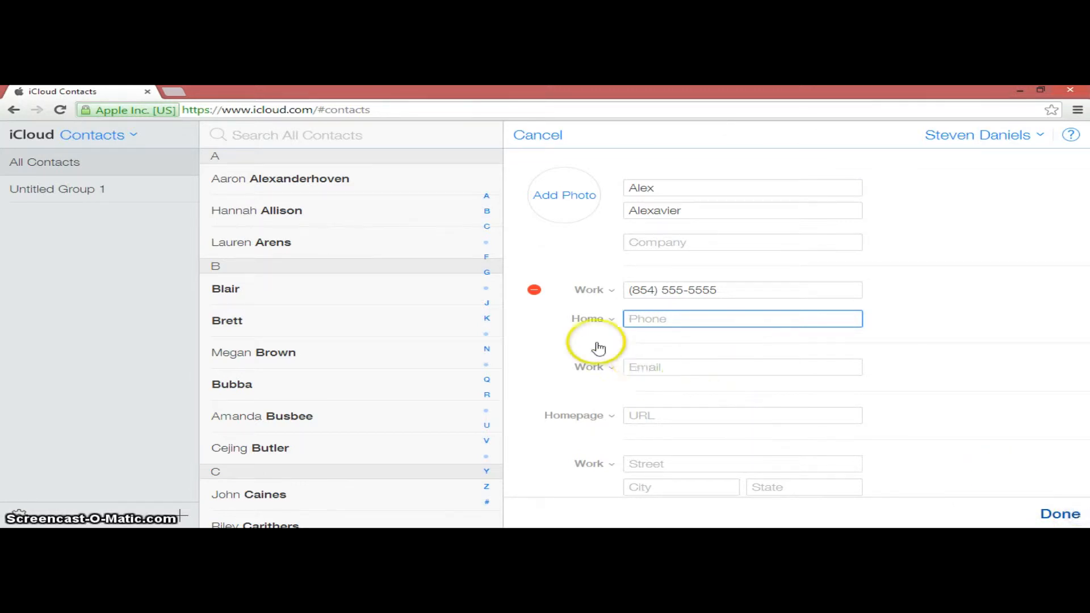
left_click(694, 313)
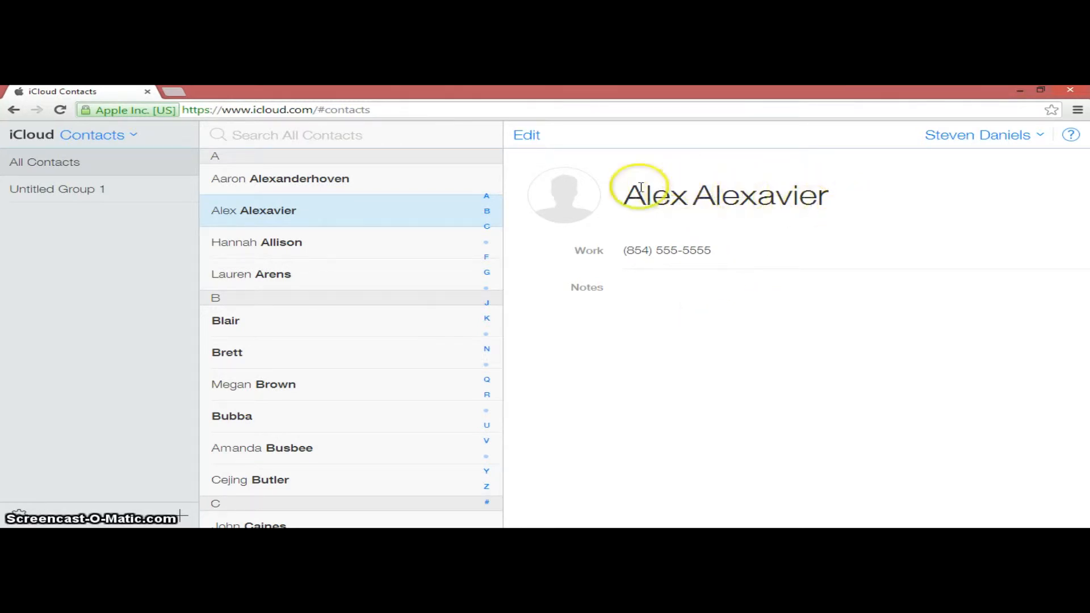
Open the new contact's card for editing and close it without making changes
left_click(544, 142)
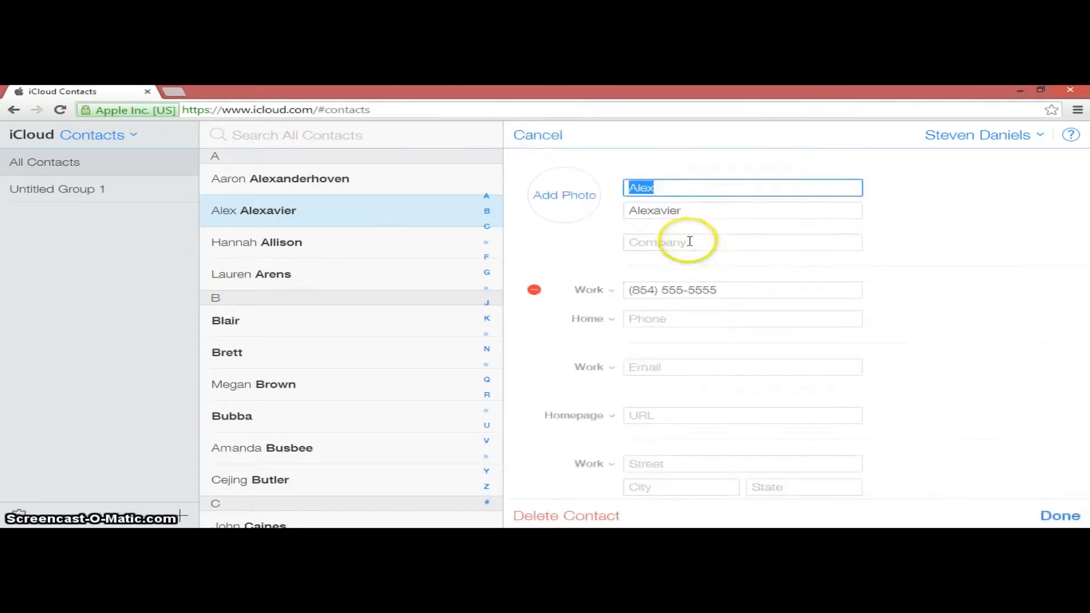
left_click(1059, 514)
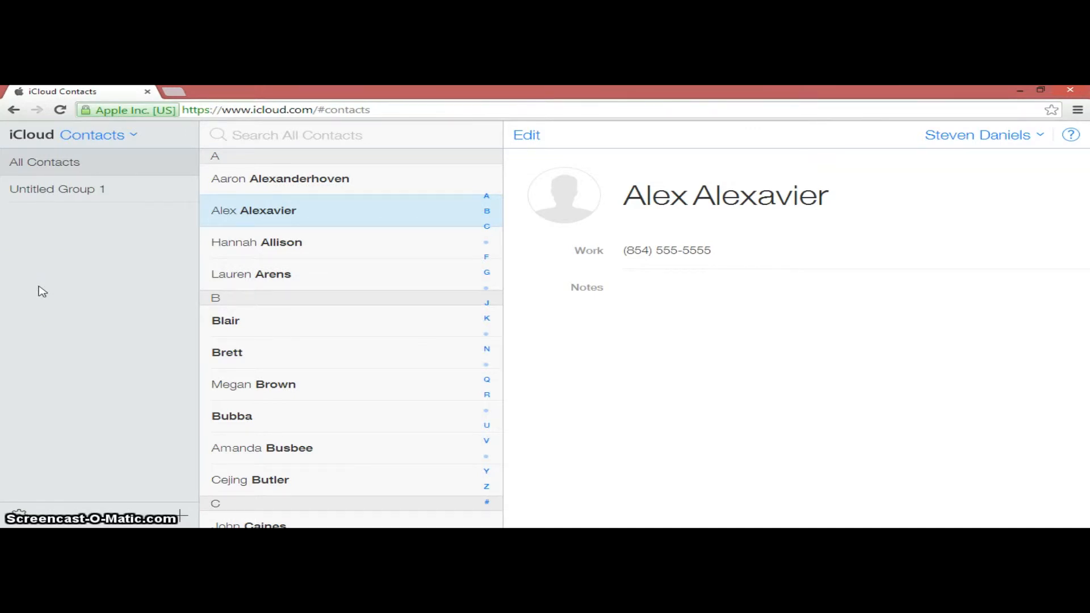
Return to the iCloud home screen and reopen Contacts
left_click(115, 139)
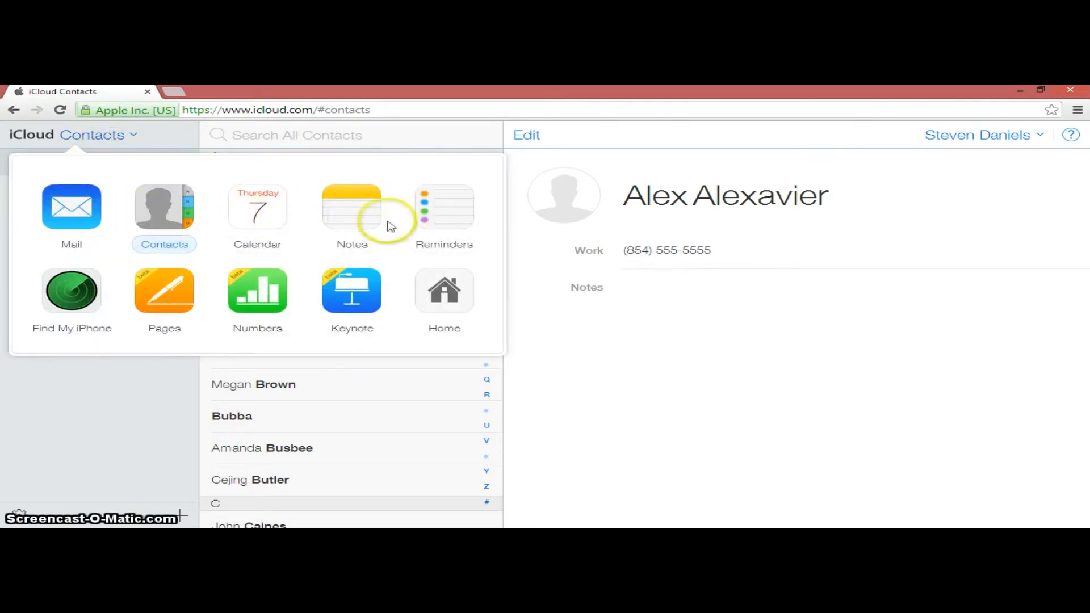
left_click(434, 294)
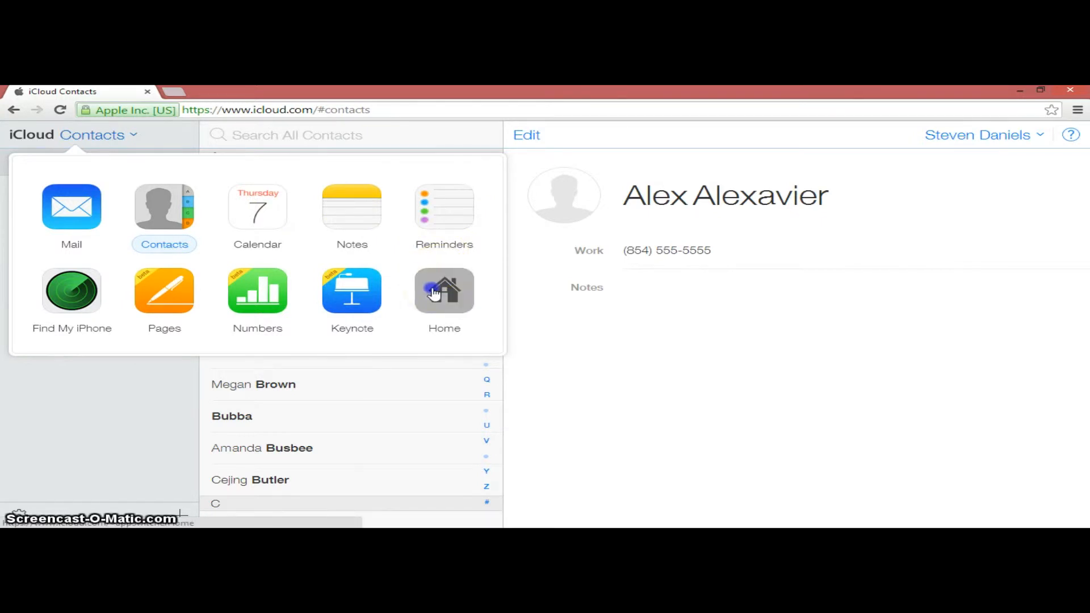
left_click(353, 227)
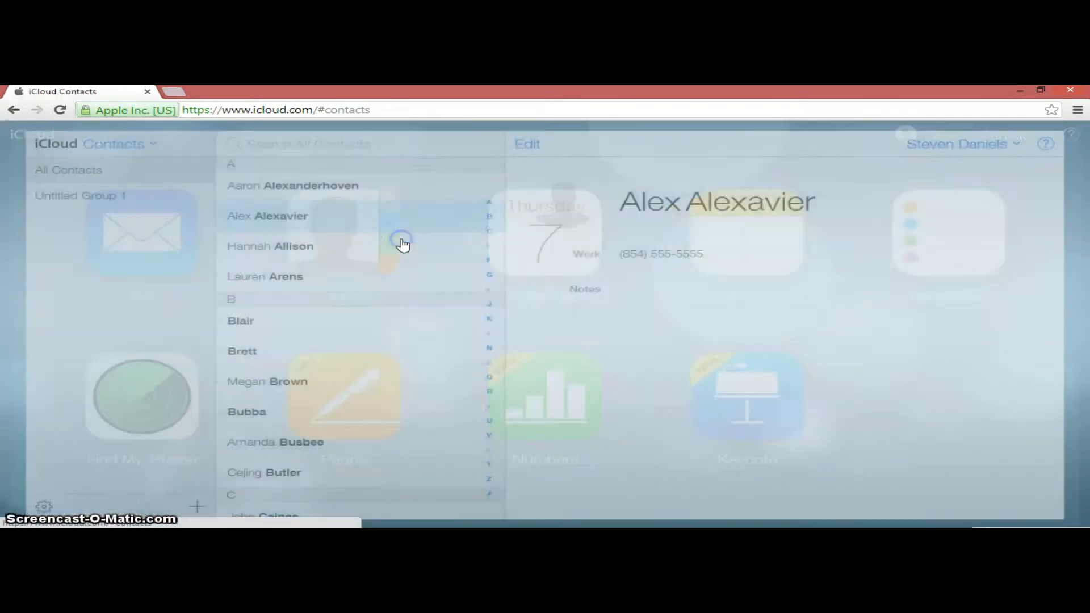
Switch to Calendar and look through the week and day views, ending in the month view
left_click(116, 136)
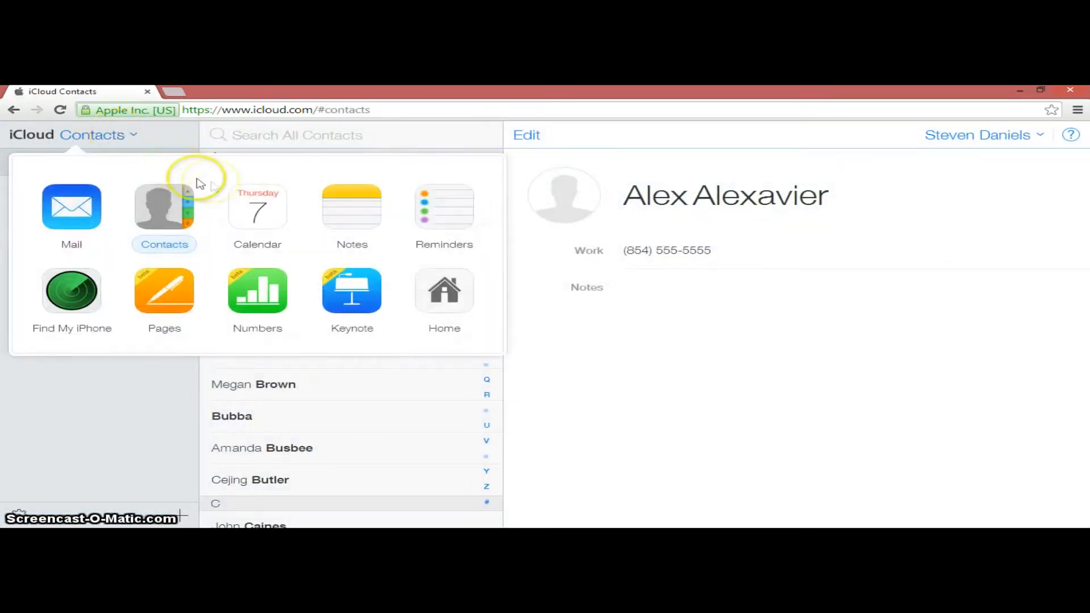
left_click(245, 201)
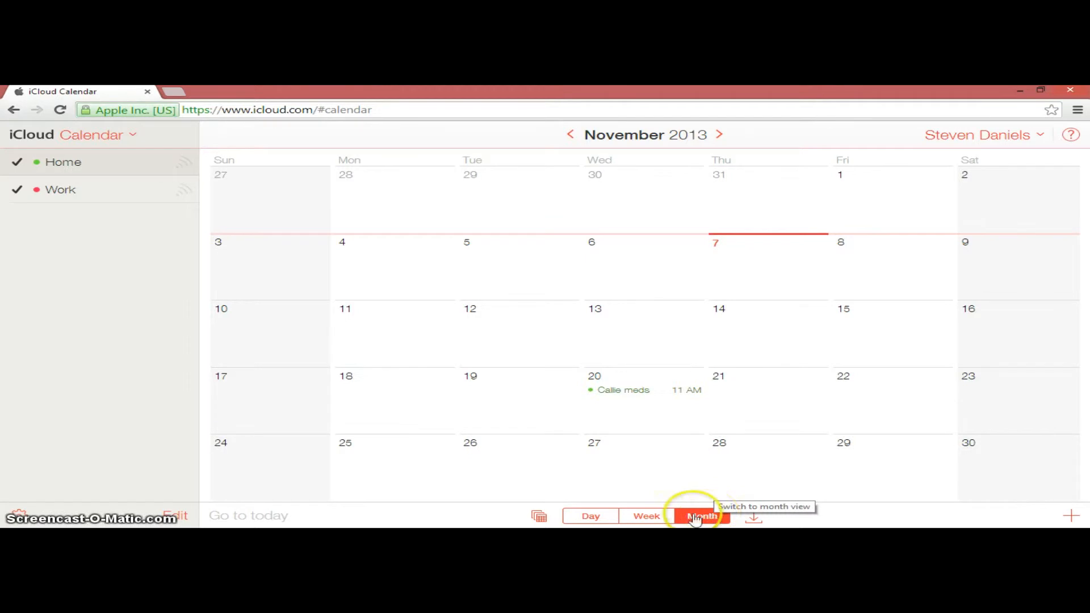
left_click(648, 516)
left_click(608, 518)
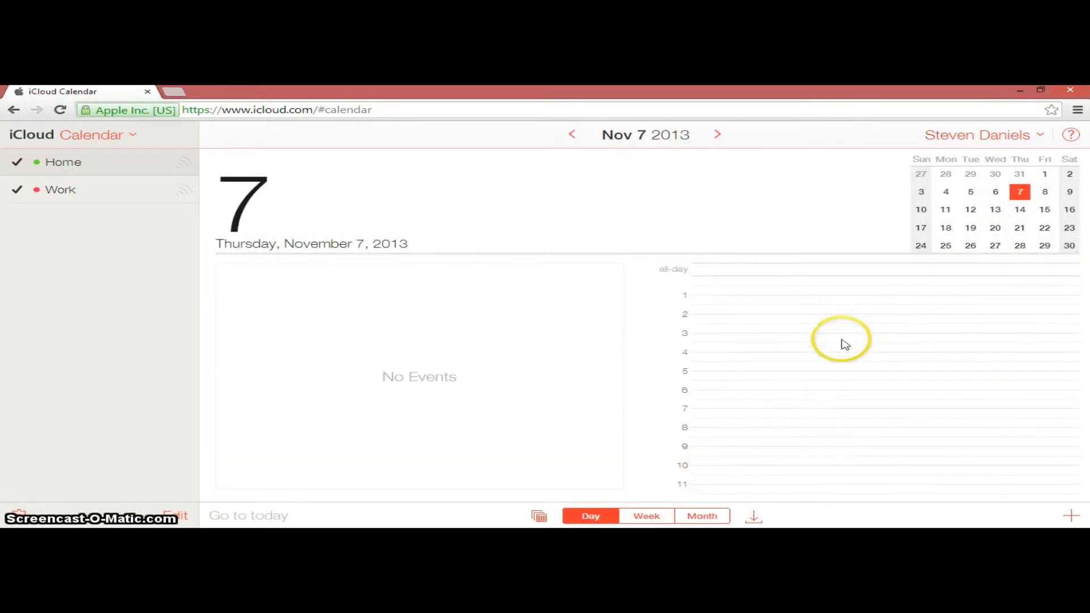
left_click(700, 517)
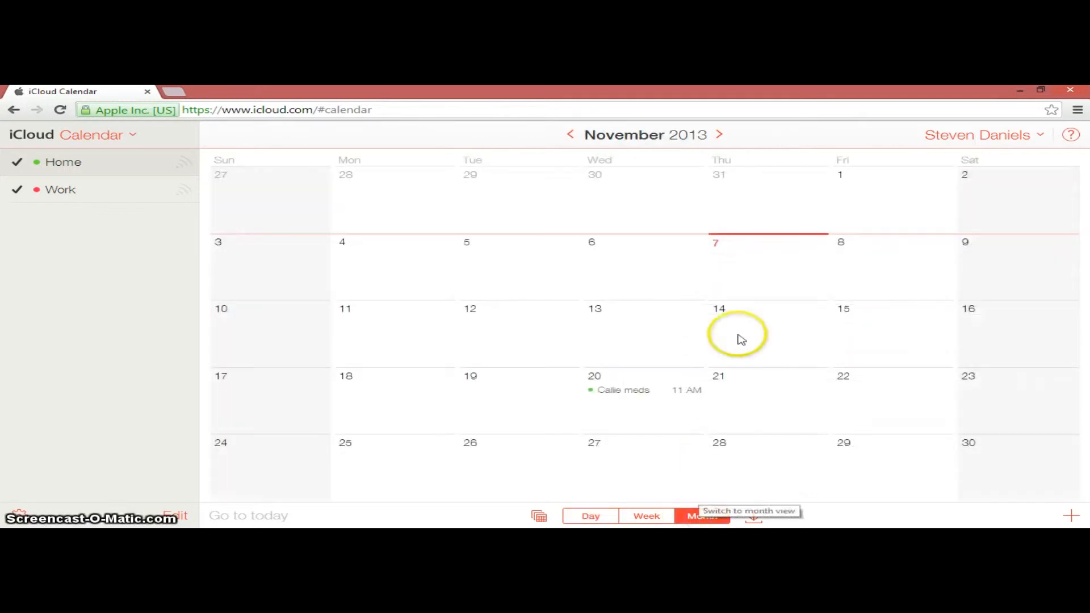
Add an event titled Meeting on November 7, 2013, with a start time of 2:00 PM
double_click(734, 251)
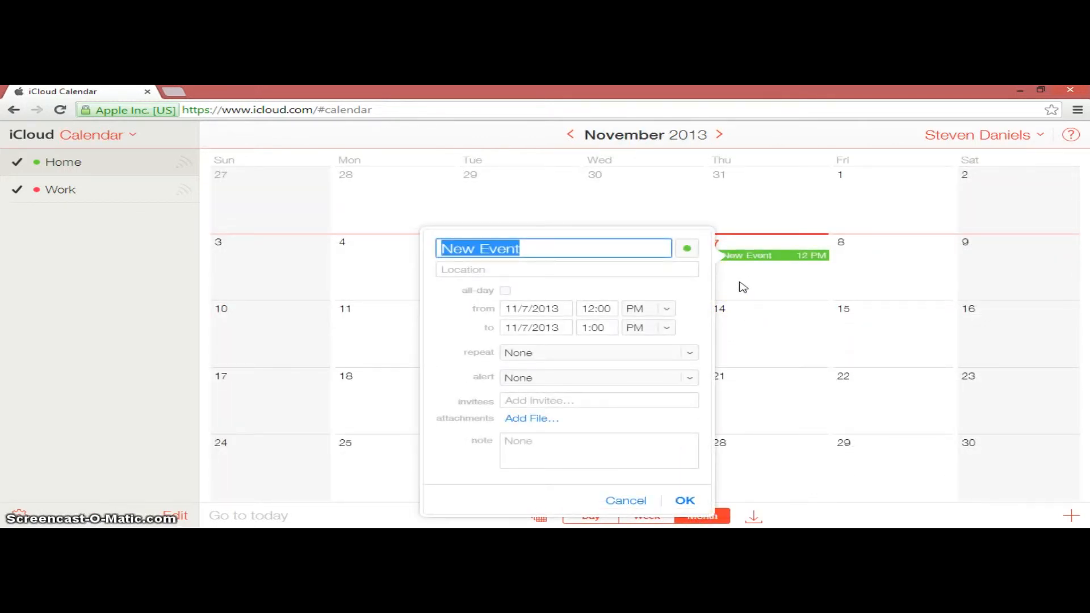
type("Meeting")
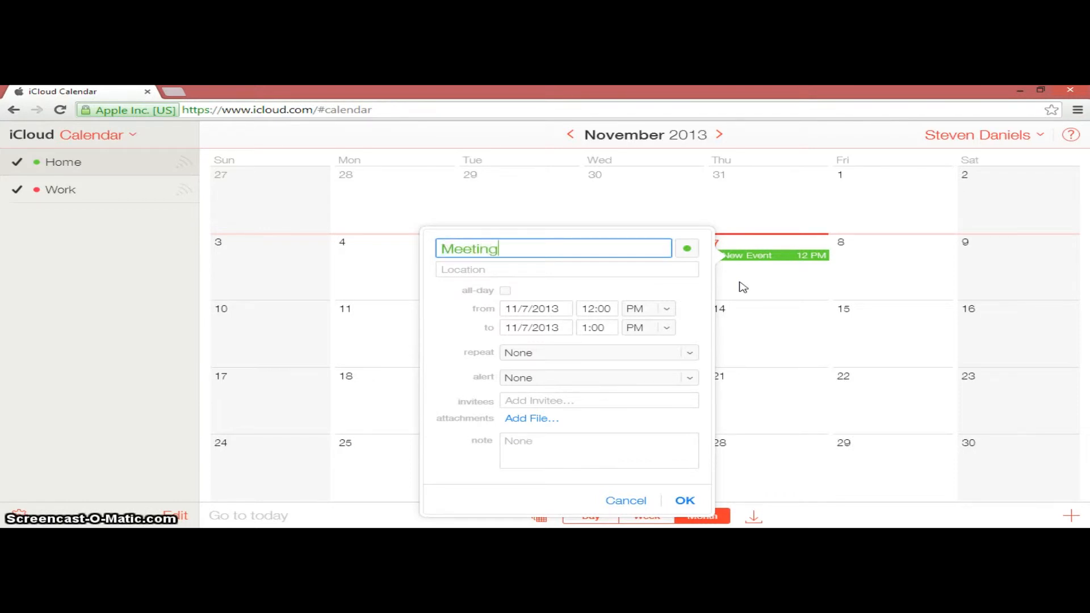
key("Tab")
key("Tab")
key("Tab")
Set the Meeting event's end time to 4:00 PM on the same day
key("Tab")
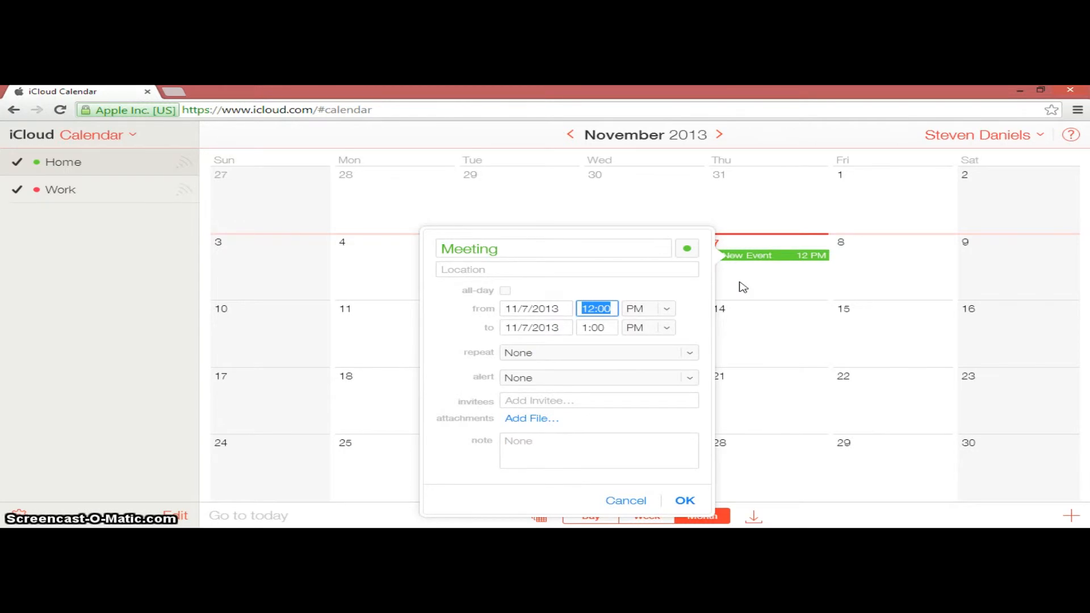
type("2:00")
key("Tab")
key("Tab")
key("Tab")
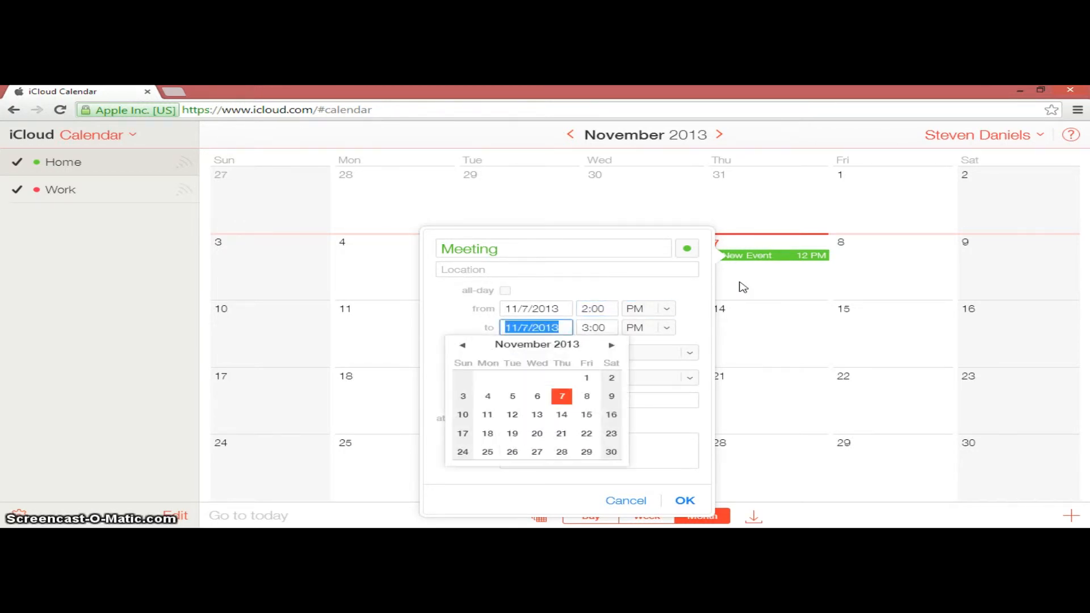
type("4")
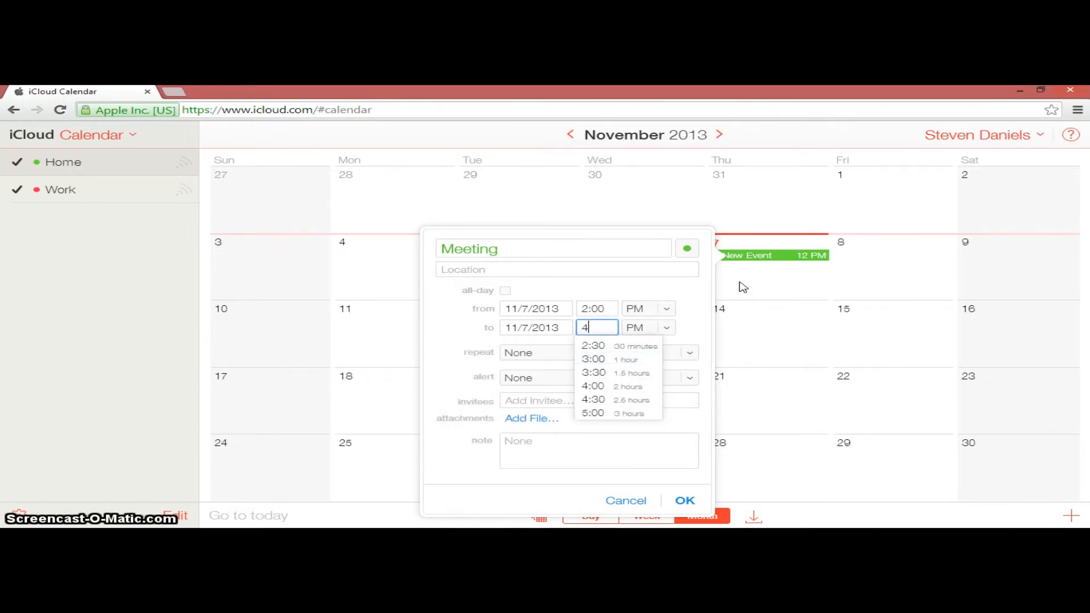
type(":00")
key("Tab")
key("Tab")
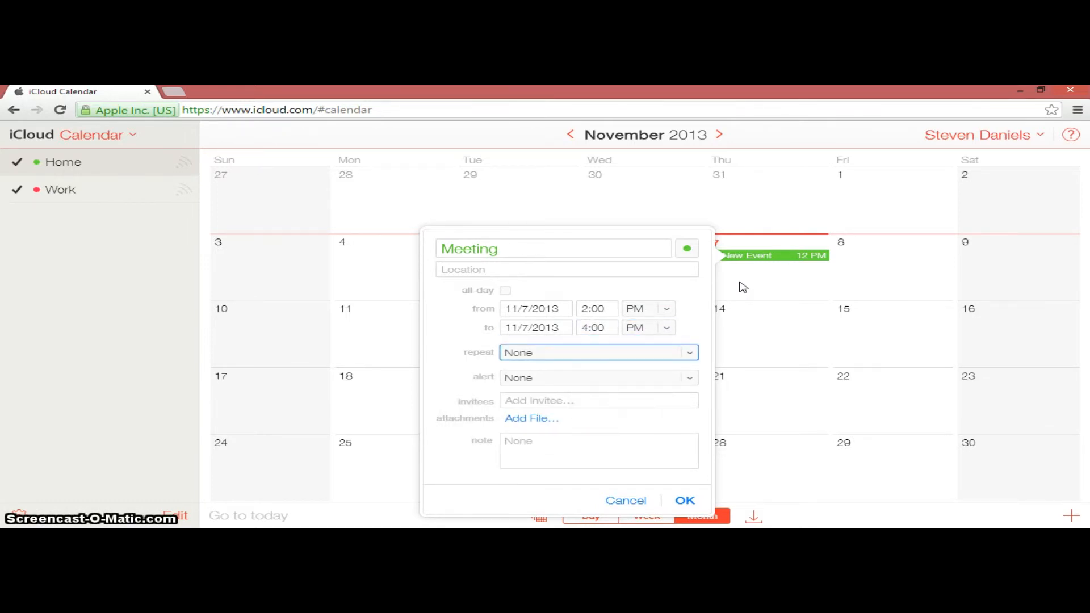
Set the event's first alert to 2 days before and its second alert to 1 day before
key("Tab")
left_click(687, 377)
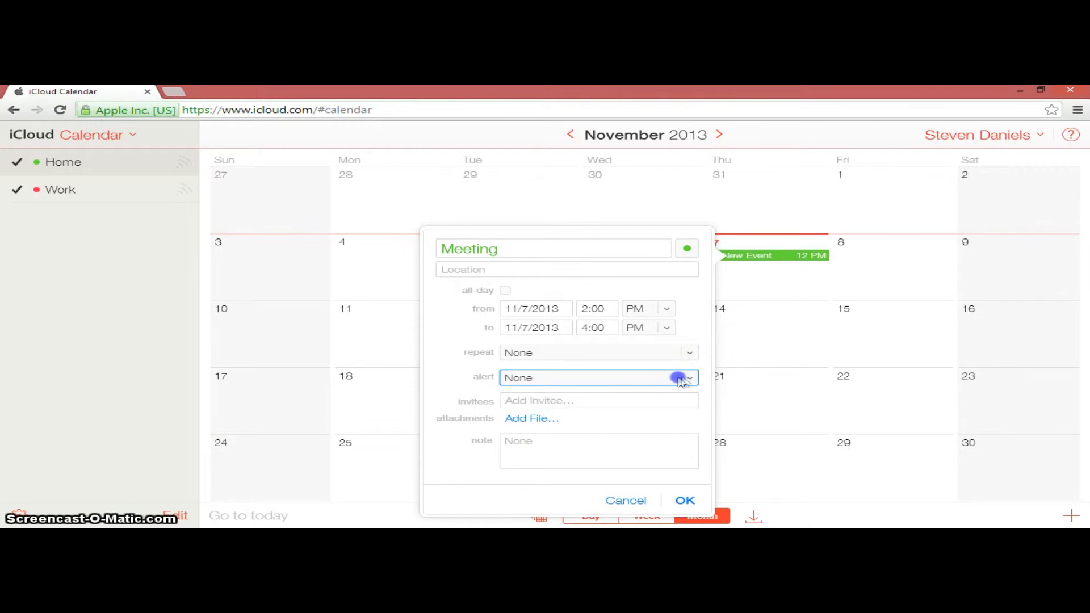
left_click(607, 486)
left_click(632, 387)
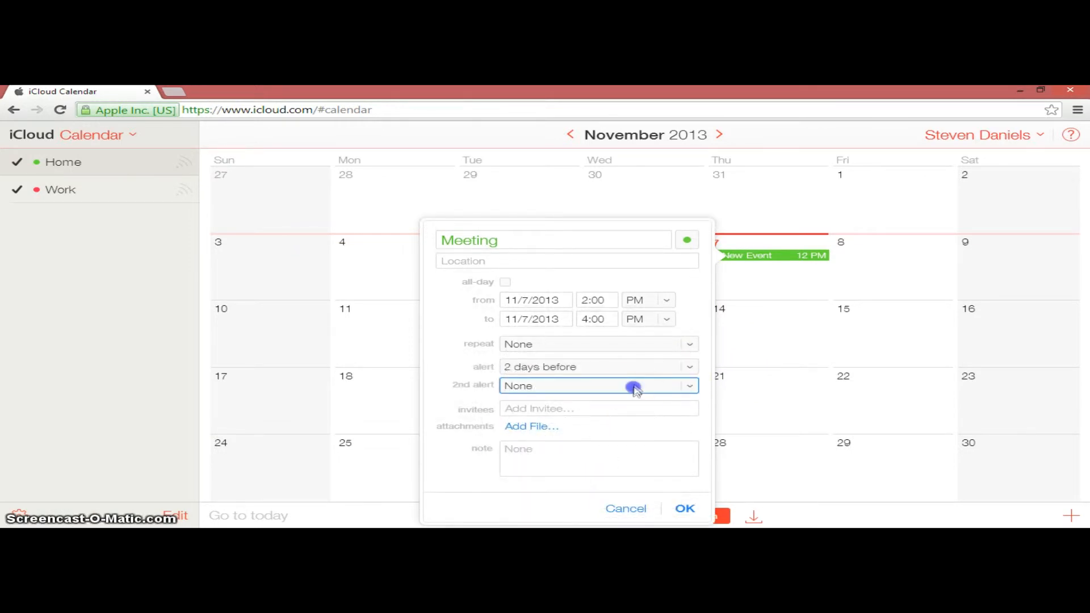
left_click(586, 469)
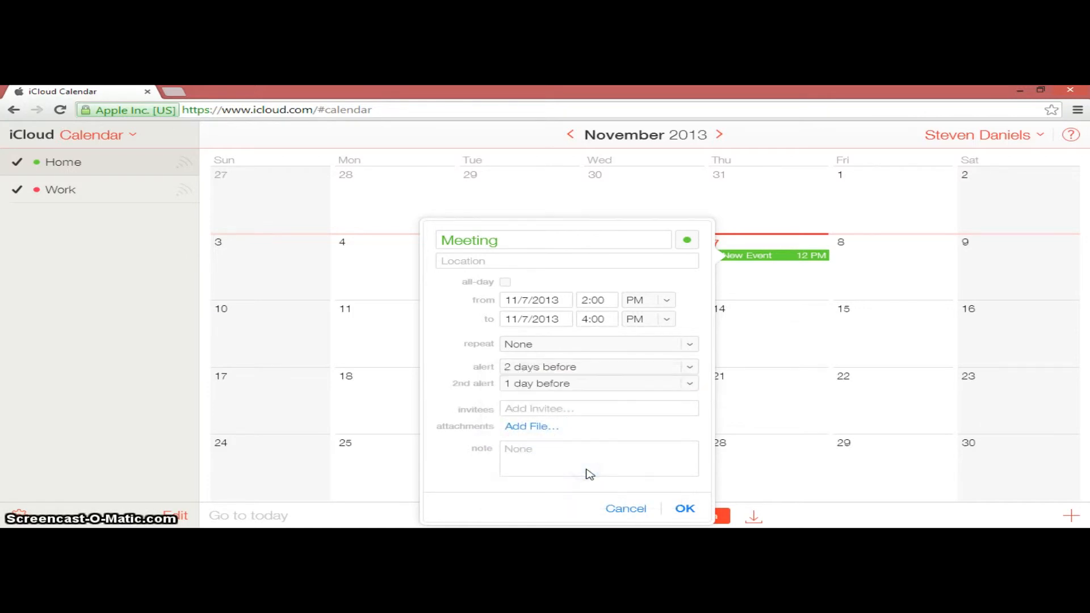
Add the note "Room 25" to the Meeting event and save it
left_click(590, 453)
type("Room 25")
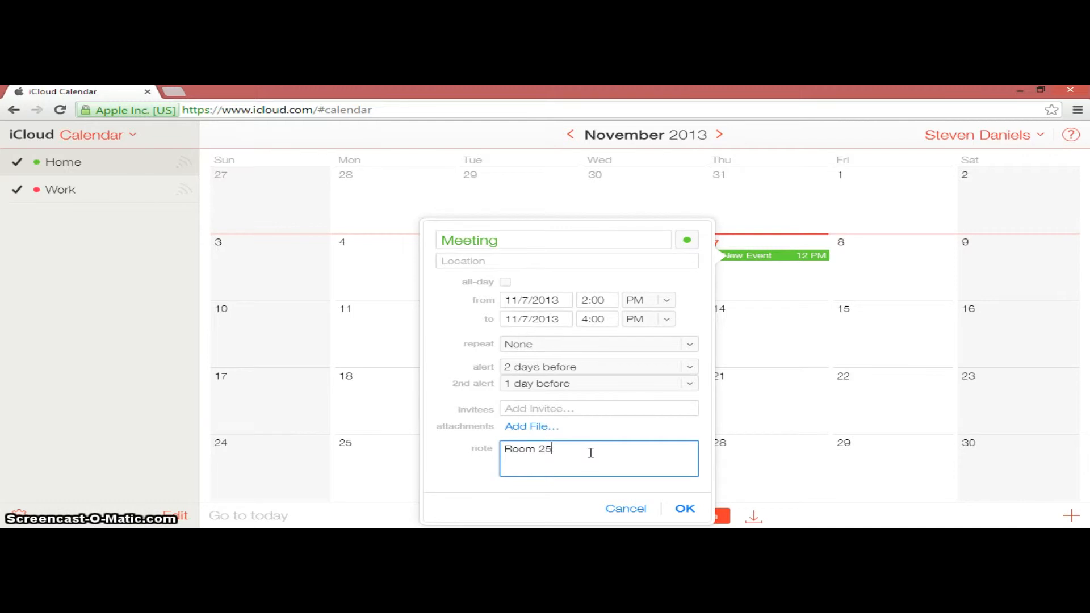
left_click(685, 509)
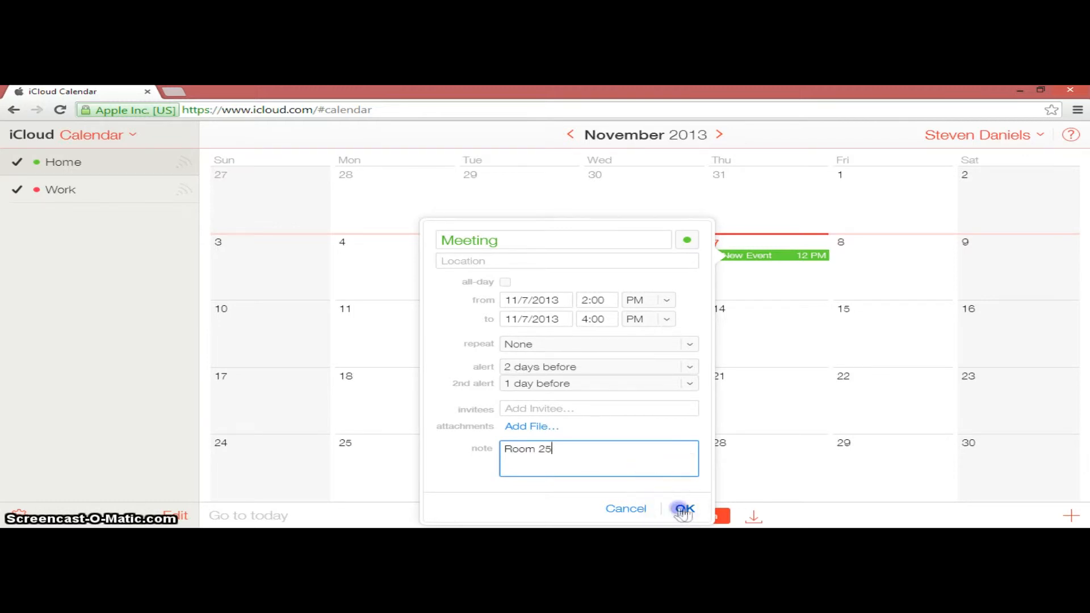
Show November 7 in the day view to review the Meeting event's details
left_click(730, 273)
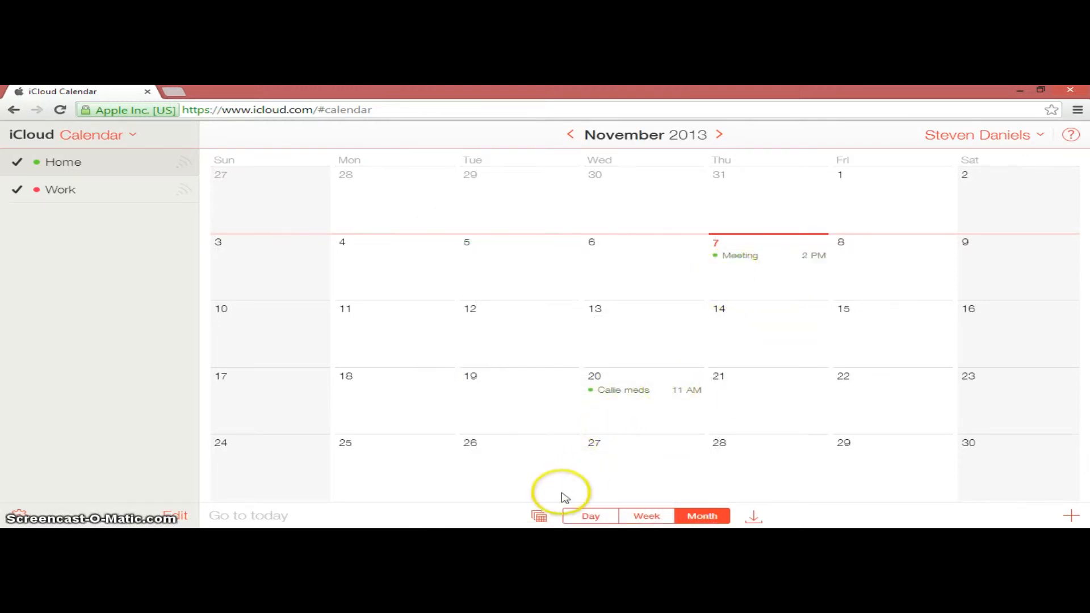
left_click(585, 517)
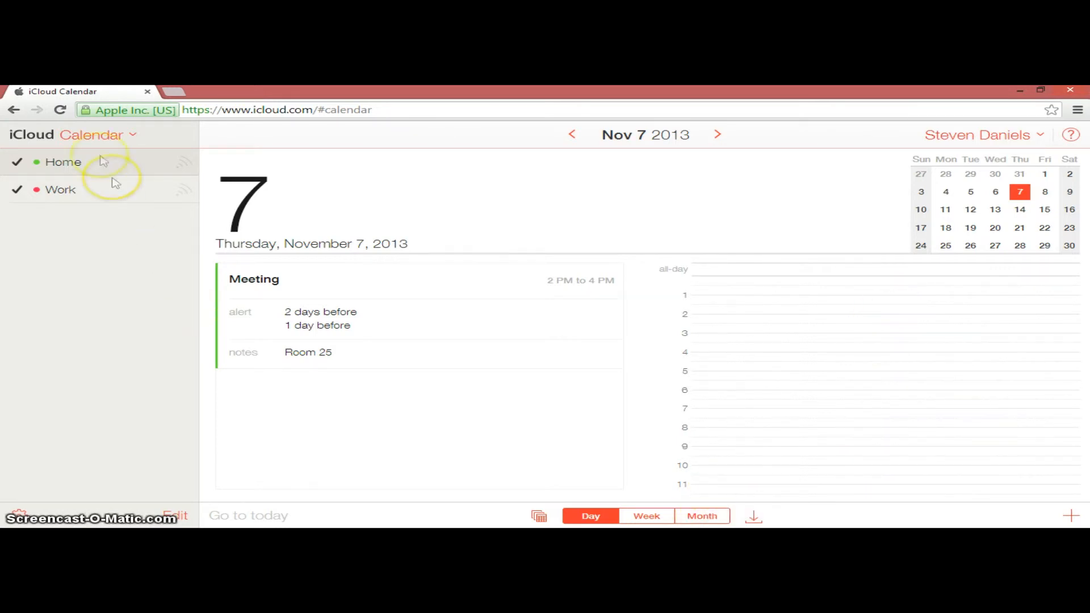
Switch to iCloud Notes and create a new note headed "Locker combination:" with the locker's code below it
left_click(101, 135)
left_click(342, 206)
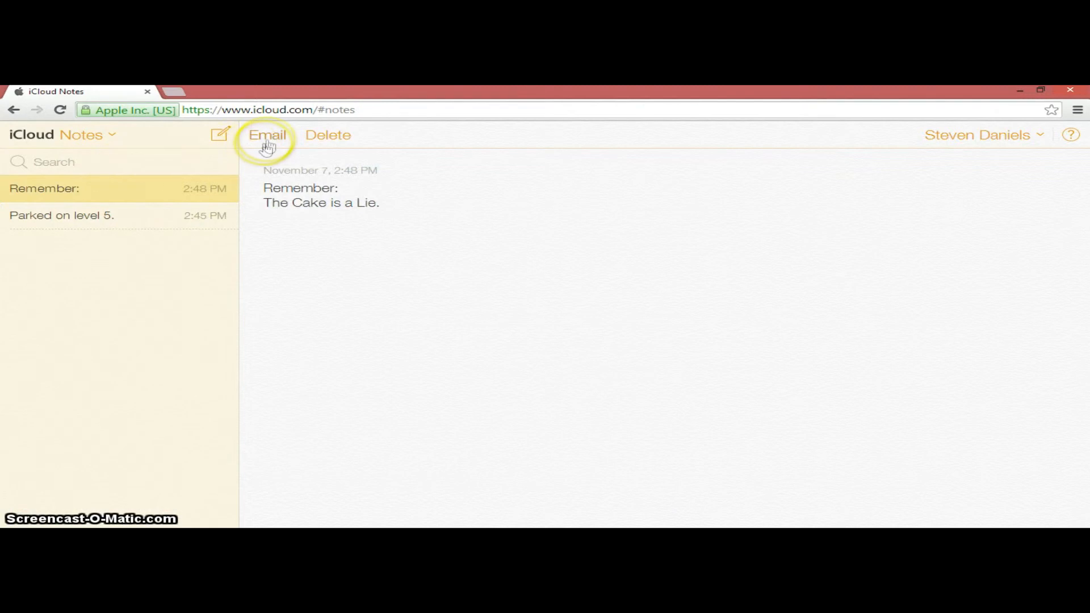
left_click(221, 135)
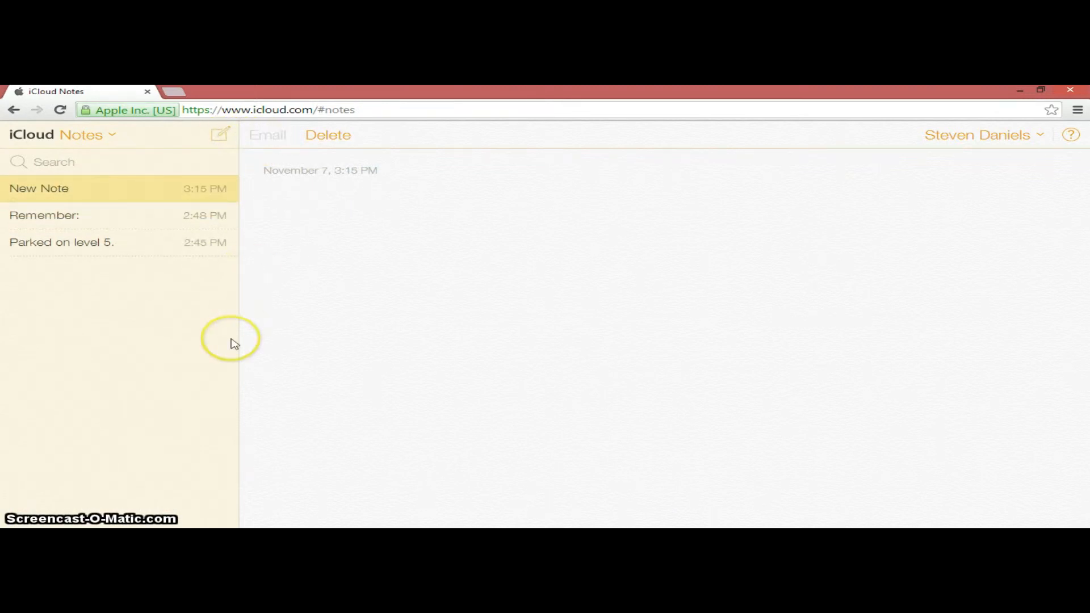
left_click(302, 214)
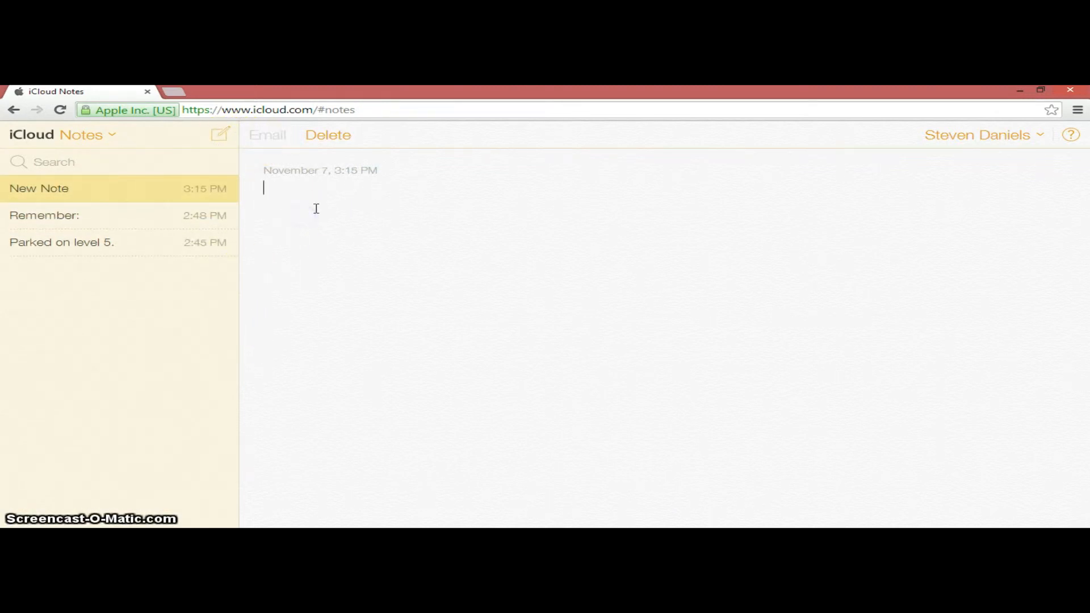
type("Locker combination:")
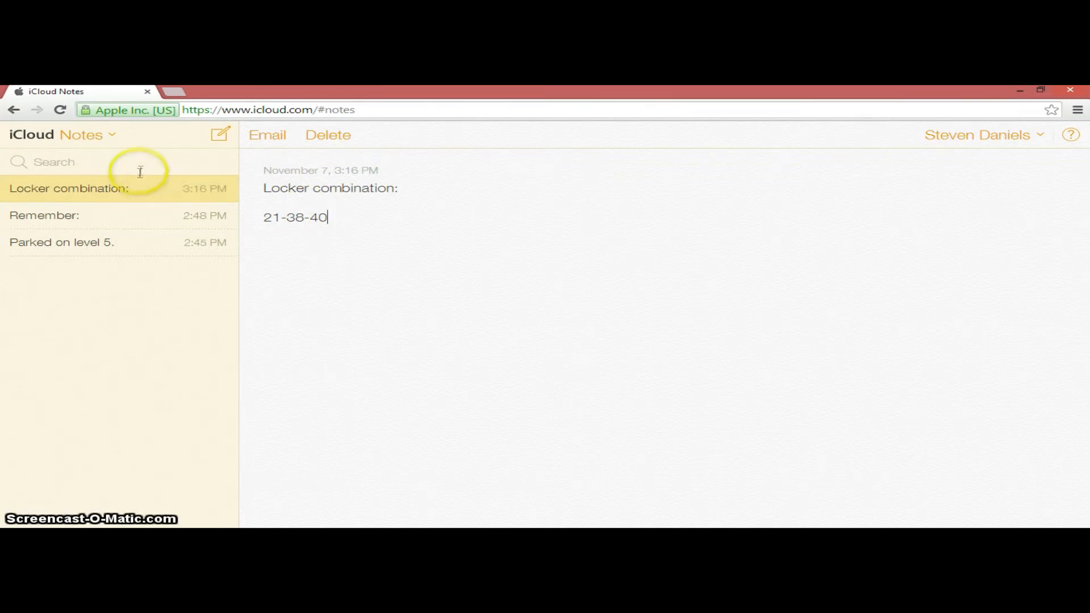
Switch to iCloud Reminders and create a new reminder list, keeping its default name
left_click(90, 136)
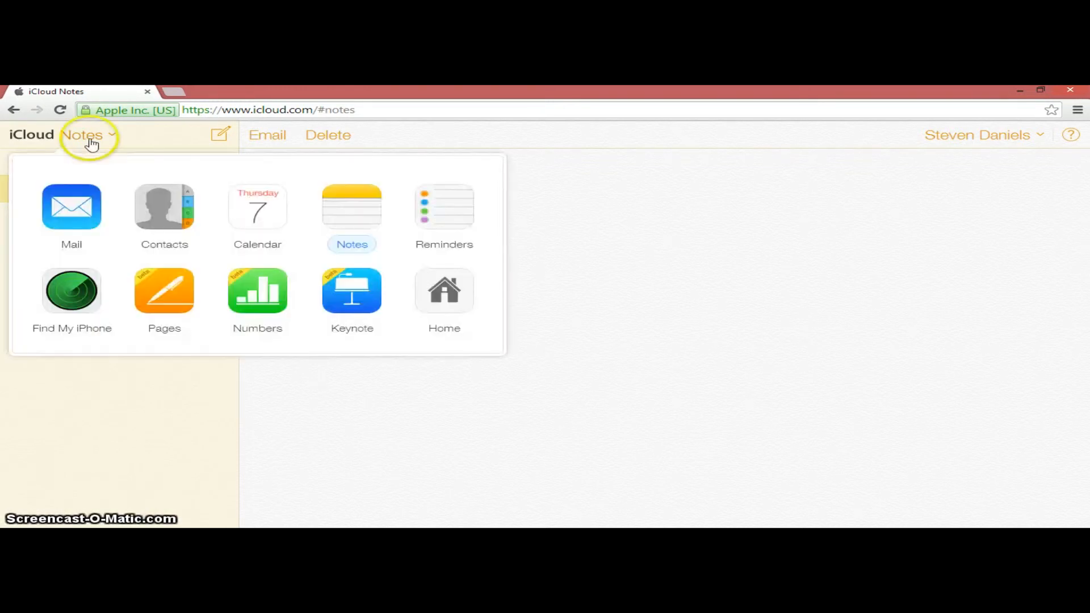
left_click(465, 218)
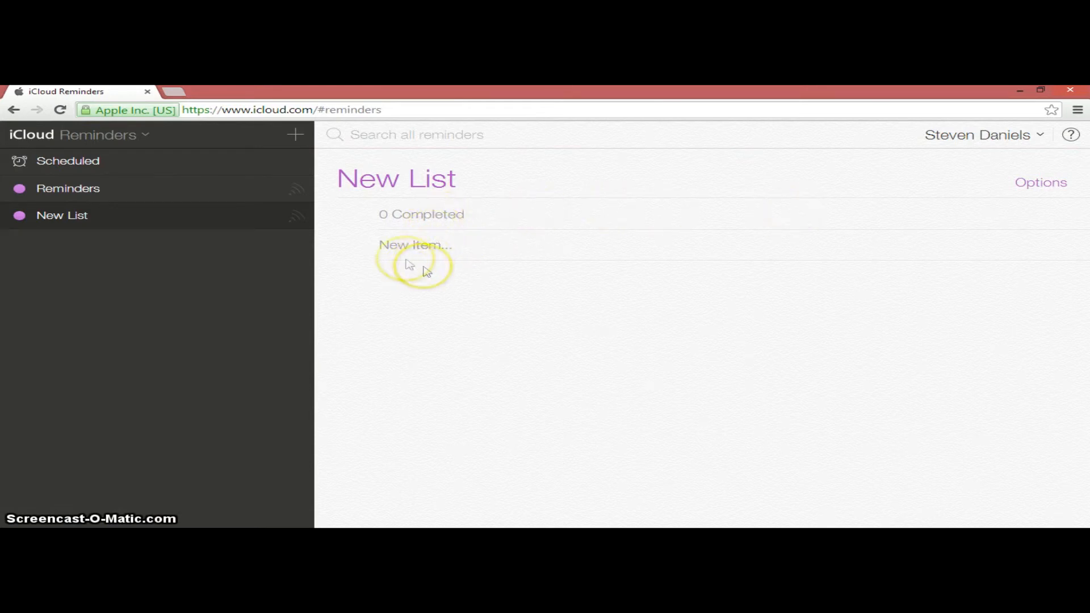
left_click(295, 135)
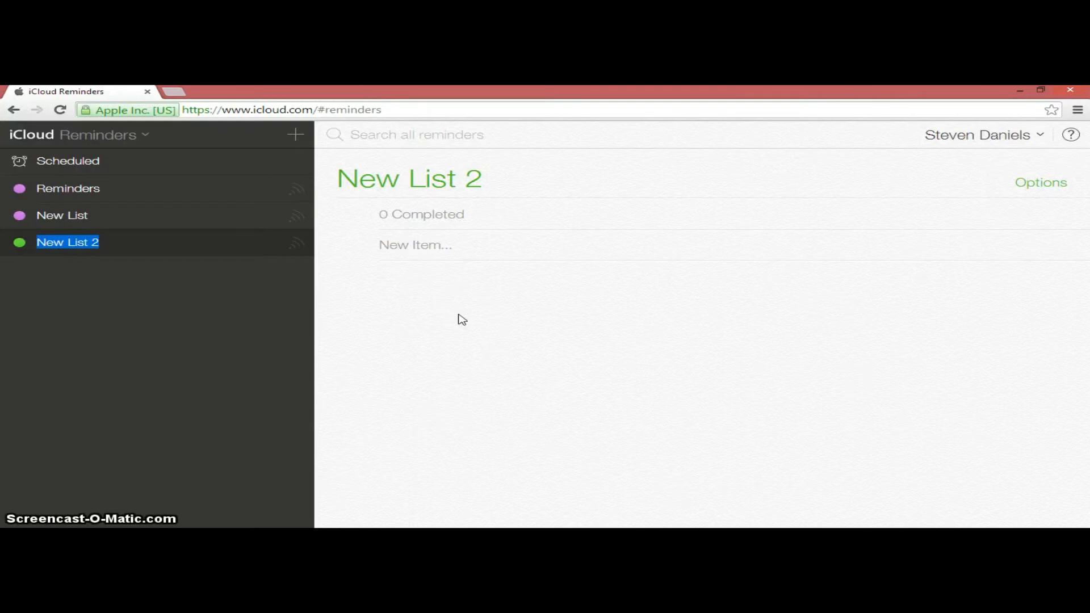
left_click(160, 244)
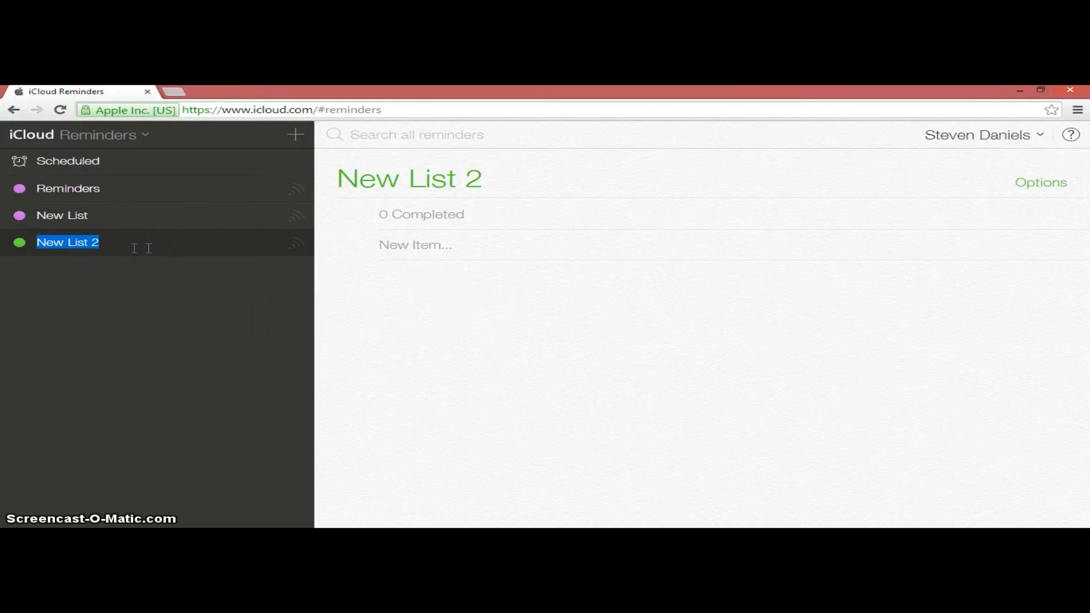
Add a "Change Oil" item to the new list with a day reminder on 11/07/2013 at 5:00 PM
left_click(428, 244)
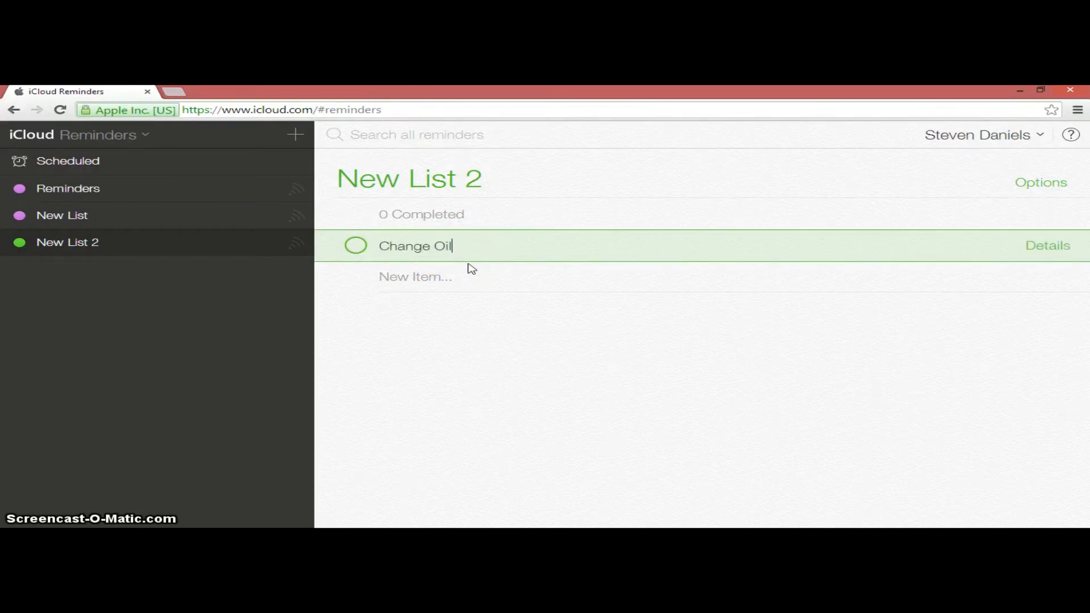
left_click(1066, 249)
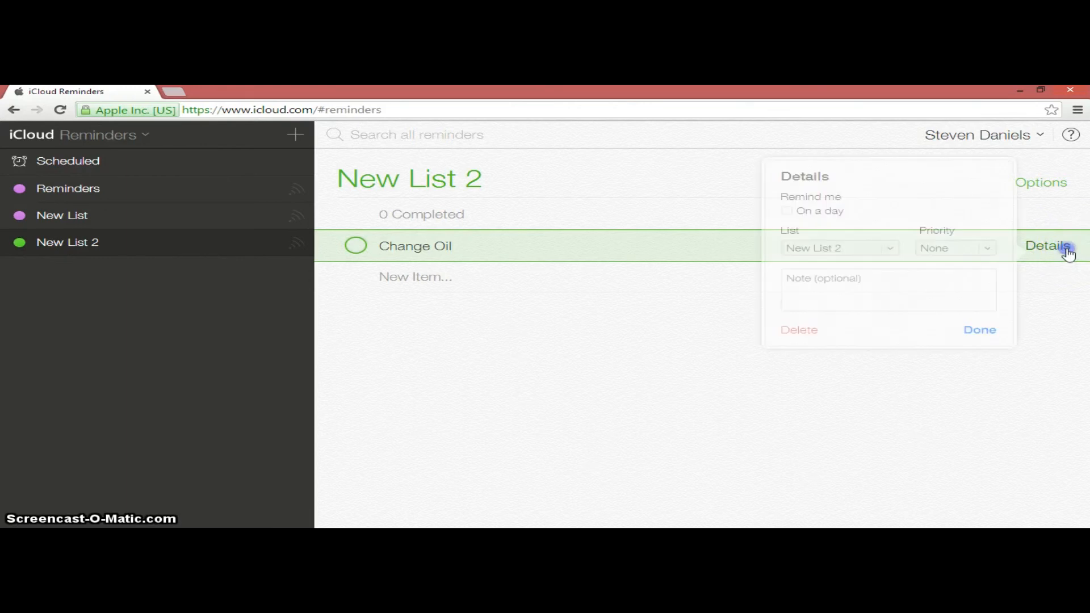
left_click(791, 212)
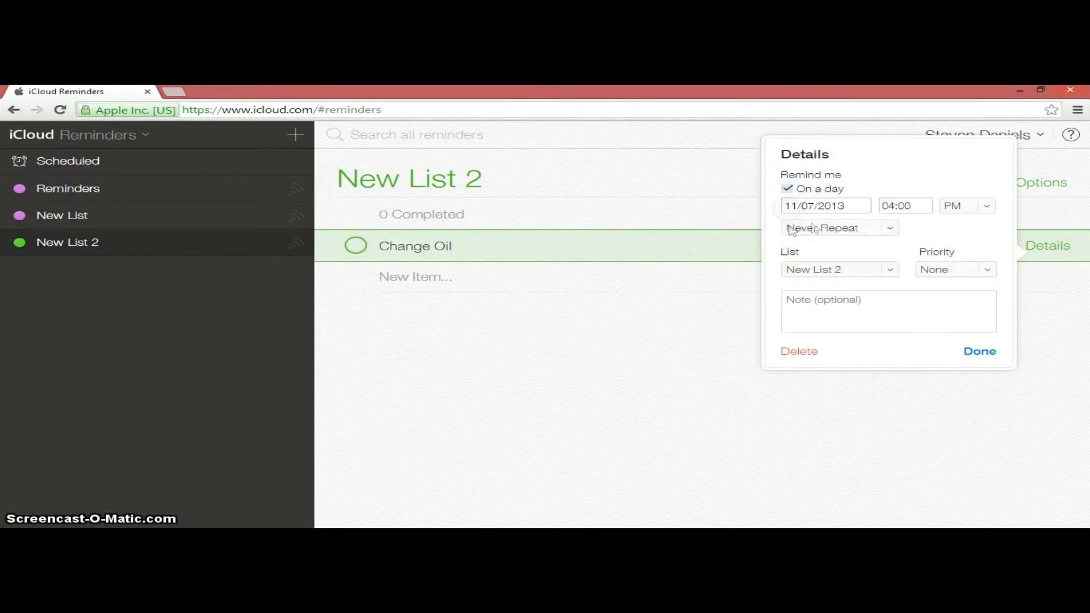
left_click(897, 208)
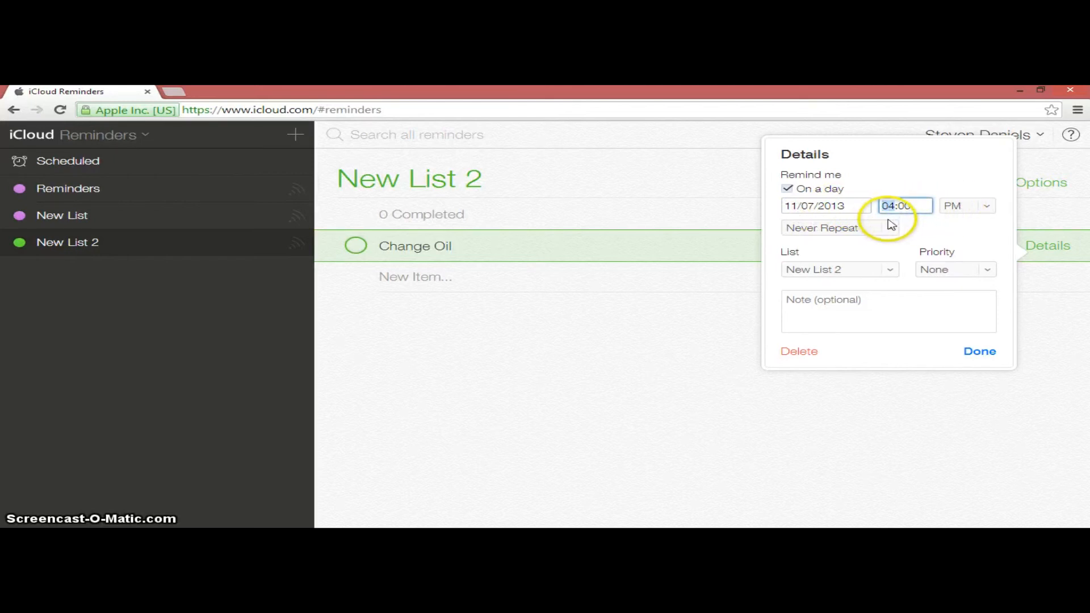
Set the Change Oil reminder to repeat every year
left_click(883, 228)
left_click(885, 228)
left_click(887, 229)
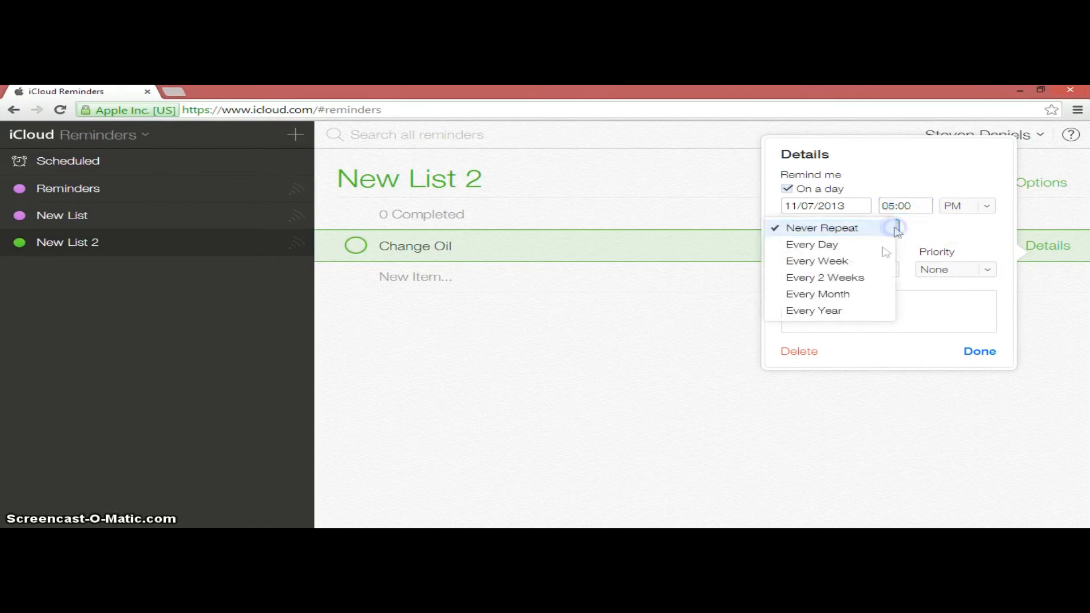
left_click(838, 311)
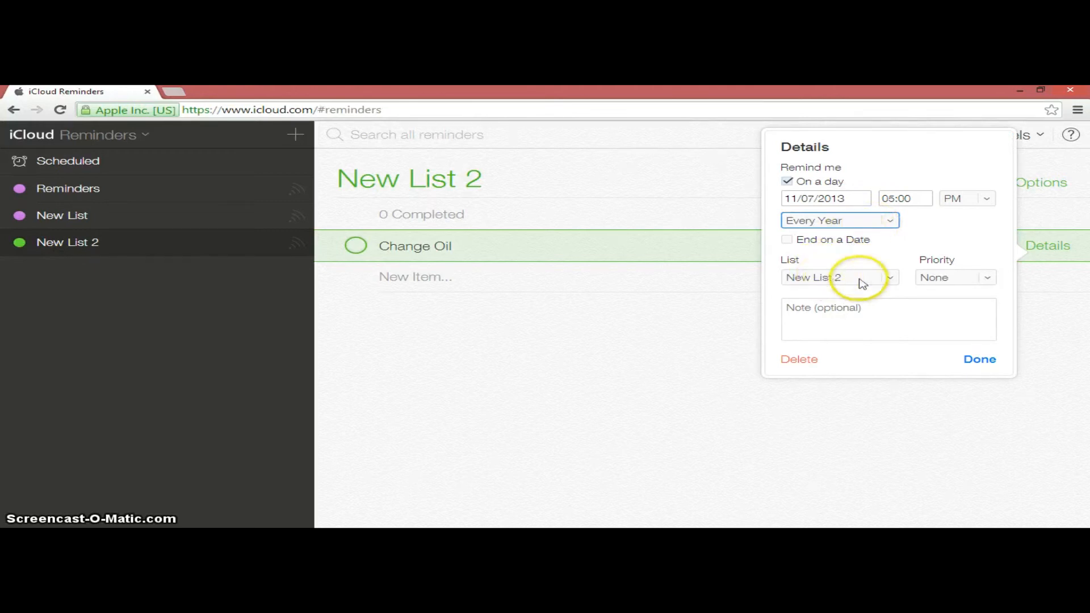
Keep Change Oil in New List 2, give it Medium priority and a note starting with "Jiffy L", and save the details
left_click(890, 277)
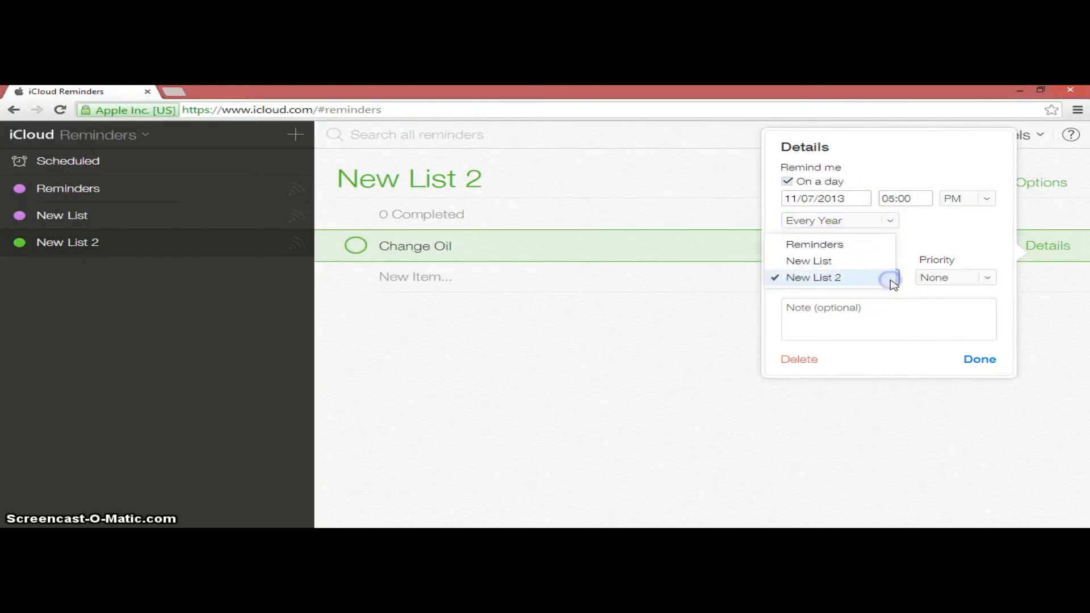
left_click(890, 278)
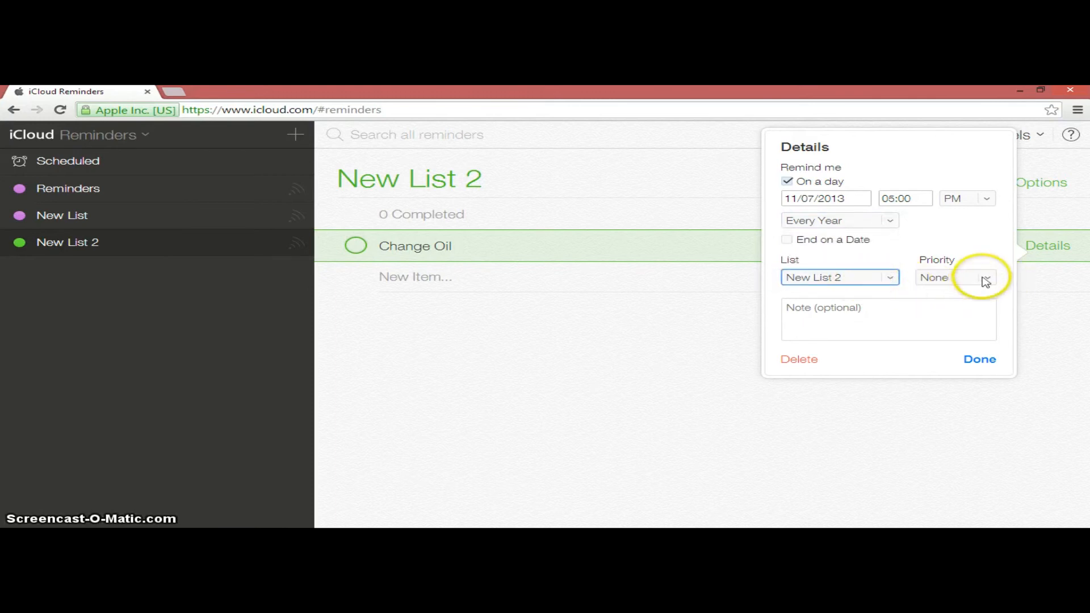
left_click(984, 279)
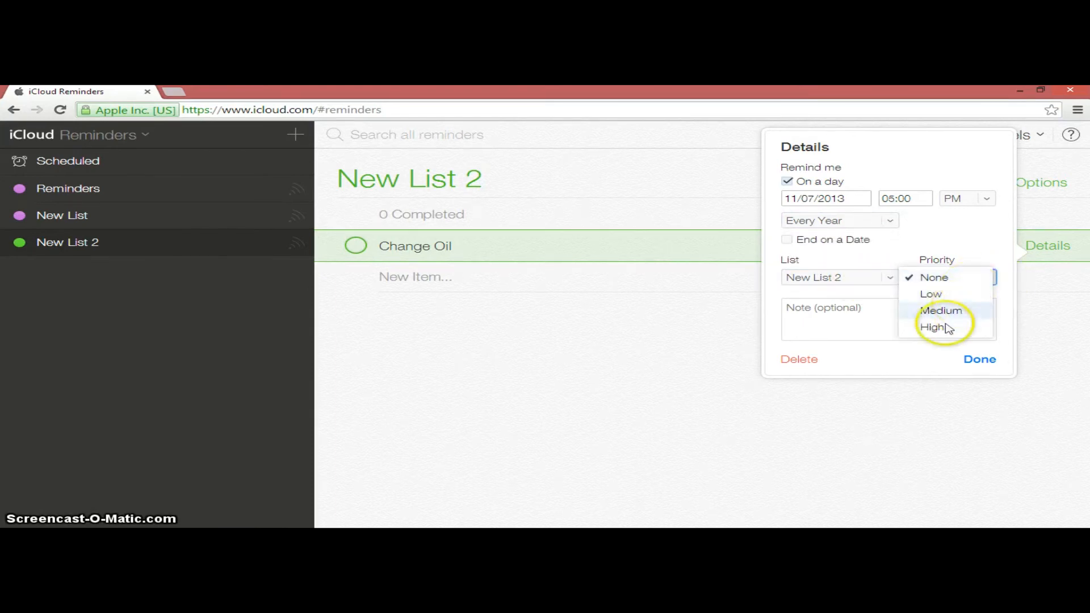
left_click(965, 310)
left_click(913, 317)
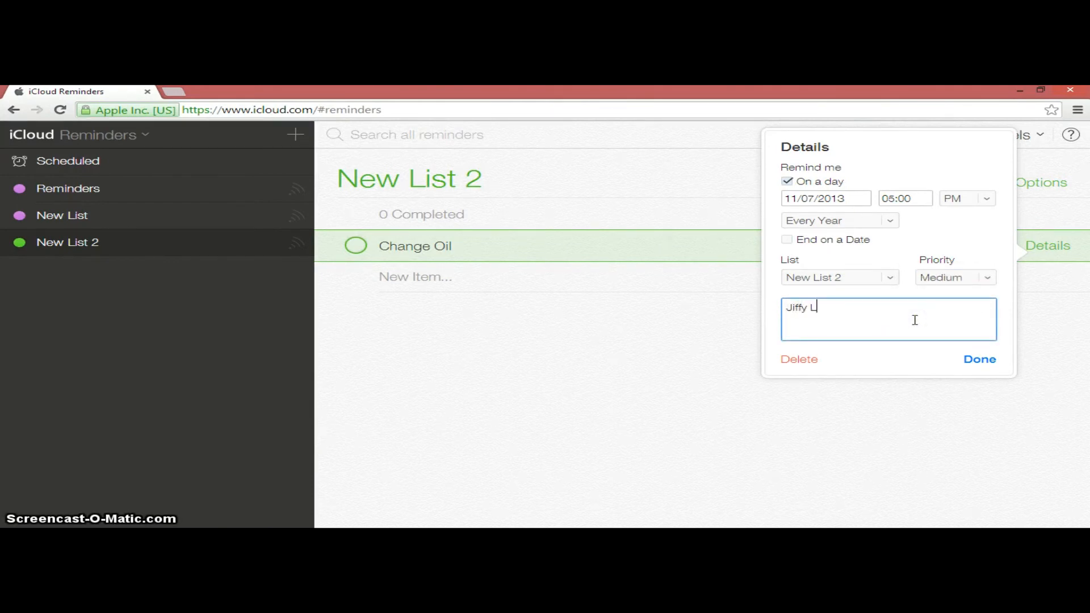
left_click(973, 357)
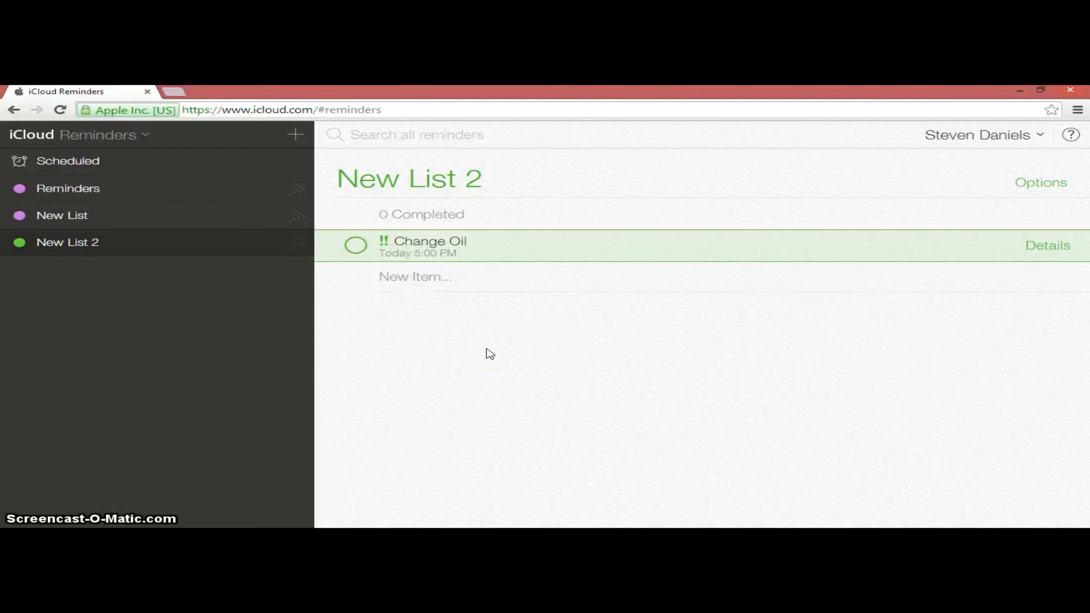
Return to the iCloud home screen that shows all web apps
left_click(107, 141)
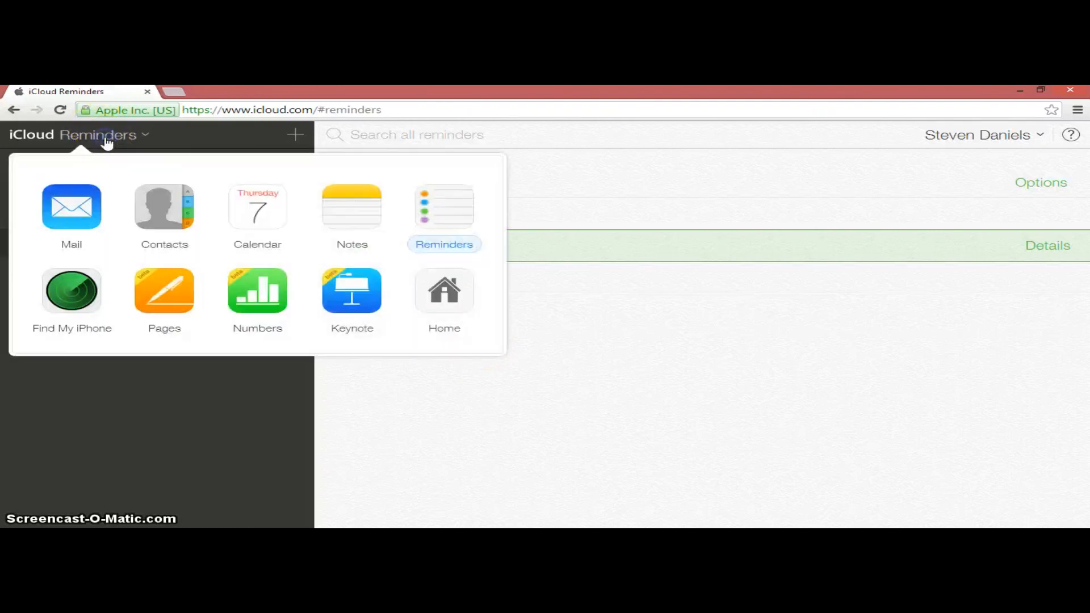
left_click(427, 289)
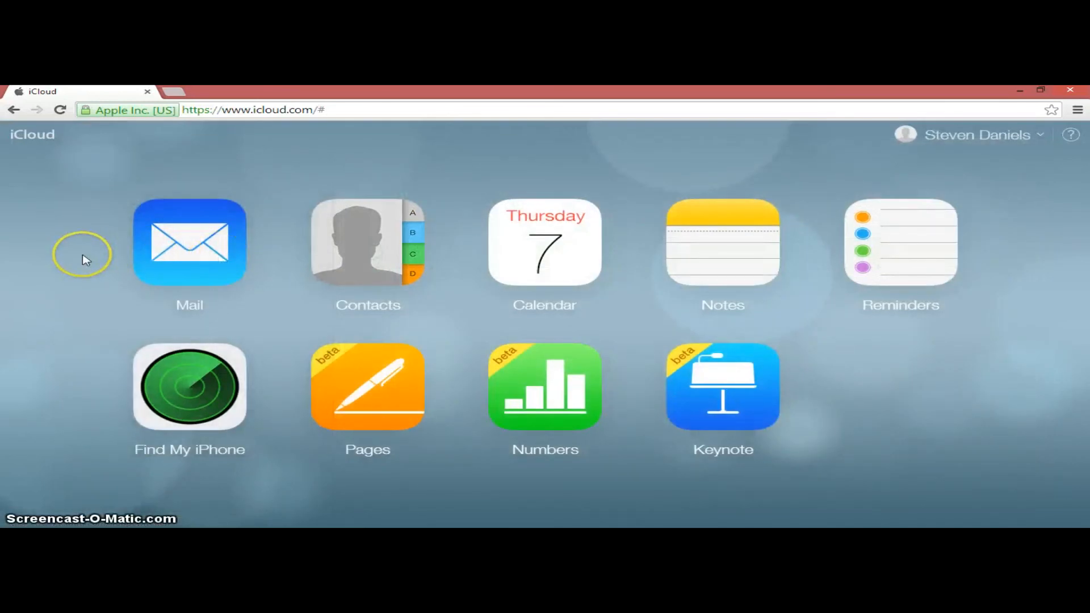